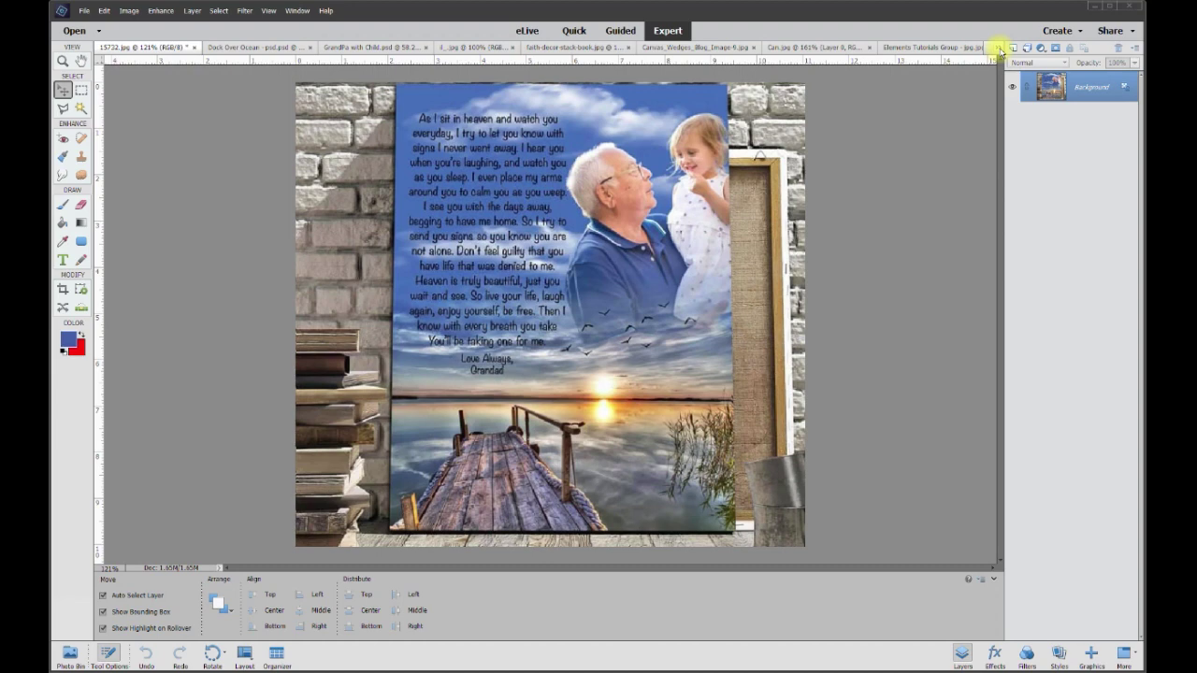
- Find the Elements Tutorials Group image in the tab overflow list and close it
{"action": "left_click", "coordinate": [999, 47]}
{"action": "left_click", "coordinate": [1024, 140]}
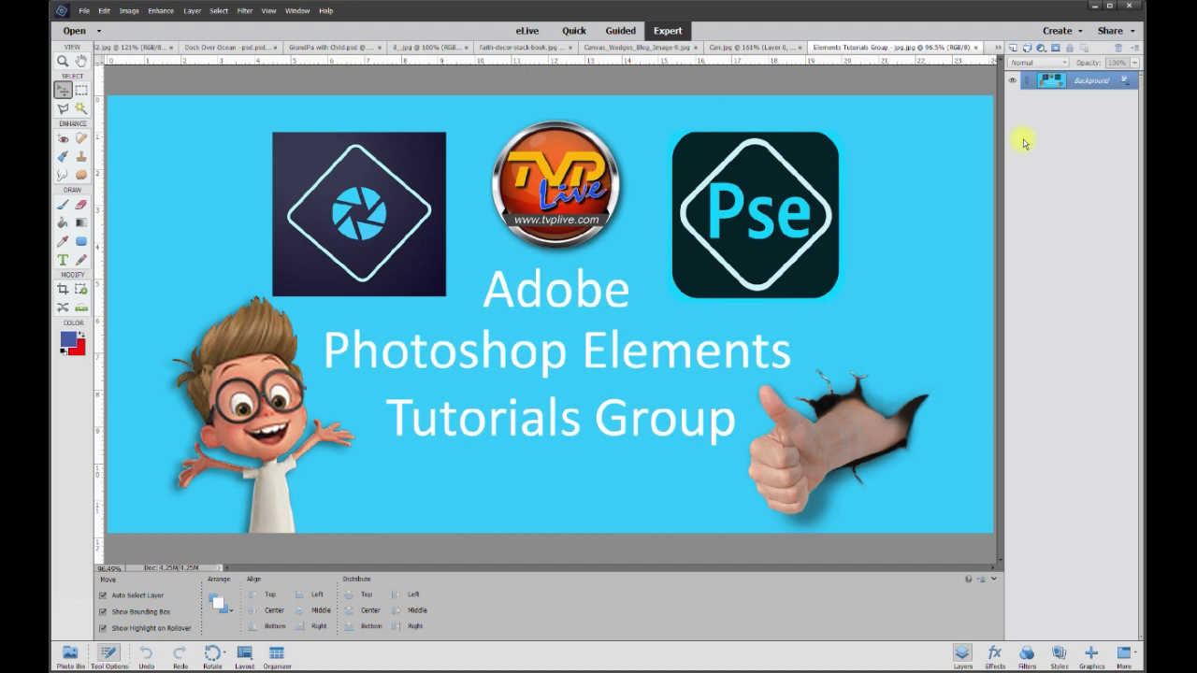
{"action": "left_click", "coordinate": [975, 47]}
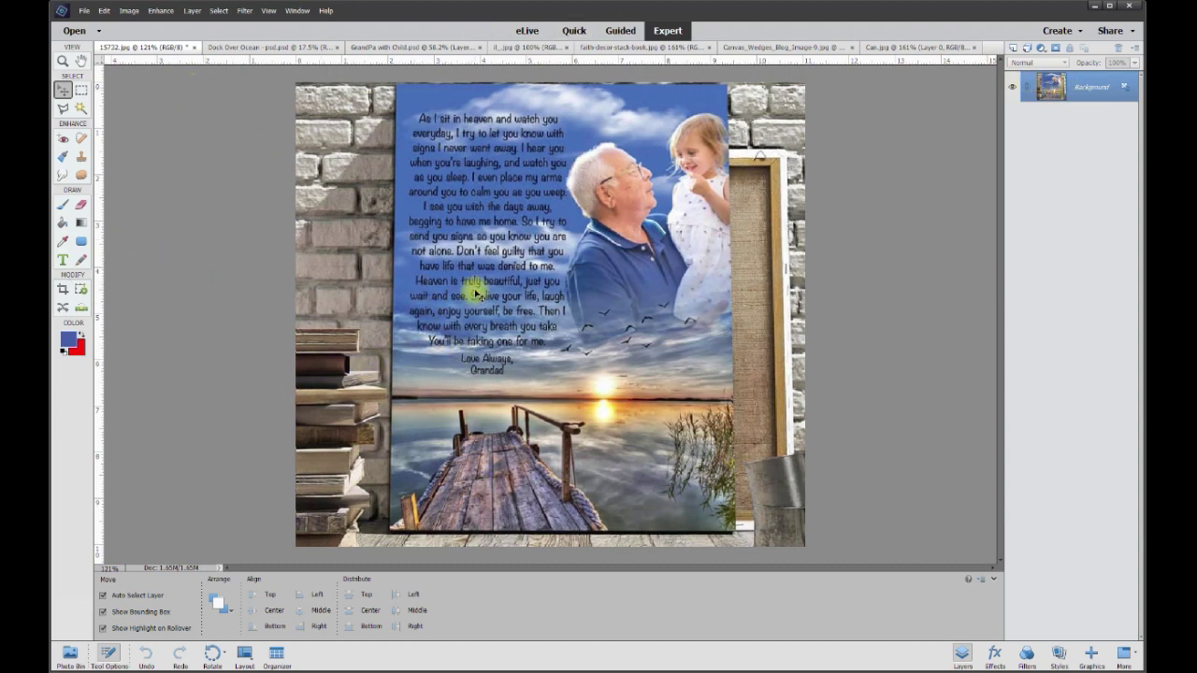
- Compare the Dock Over Ocean and GrandPa with Child images against the finished collage
{"action": "left_click", "coordinate": [243, 47]}
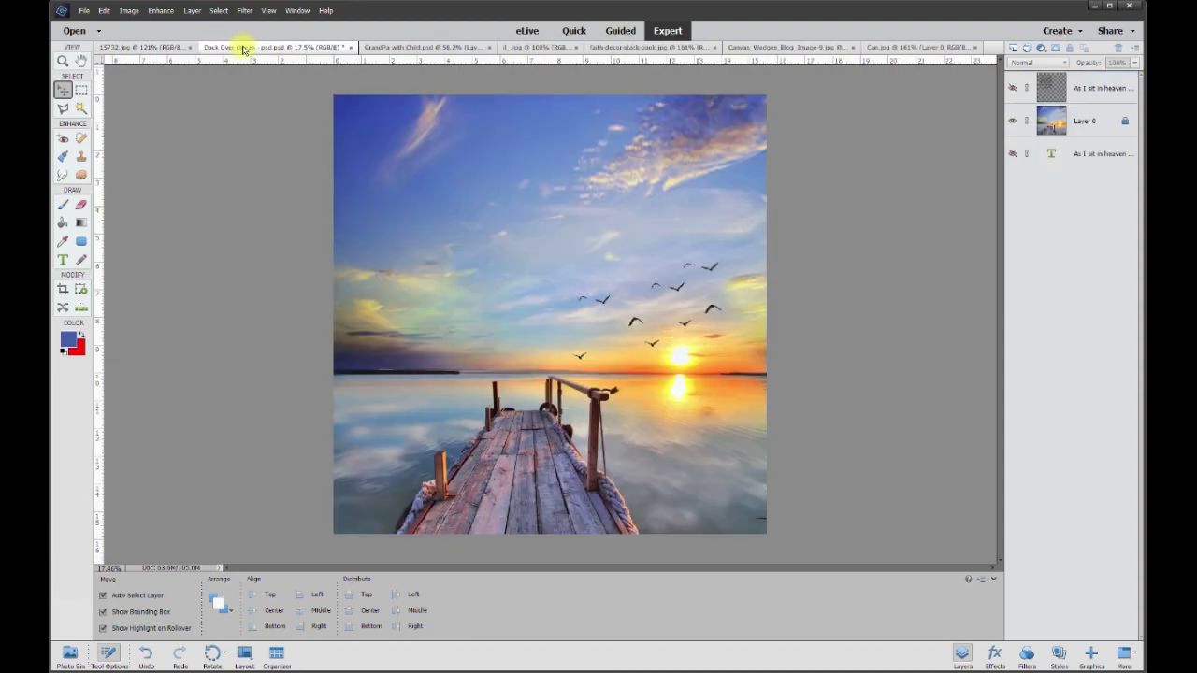
{"action": "left_click", "coordinate": [169, 49]}
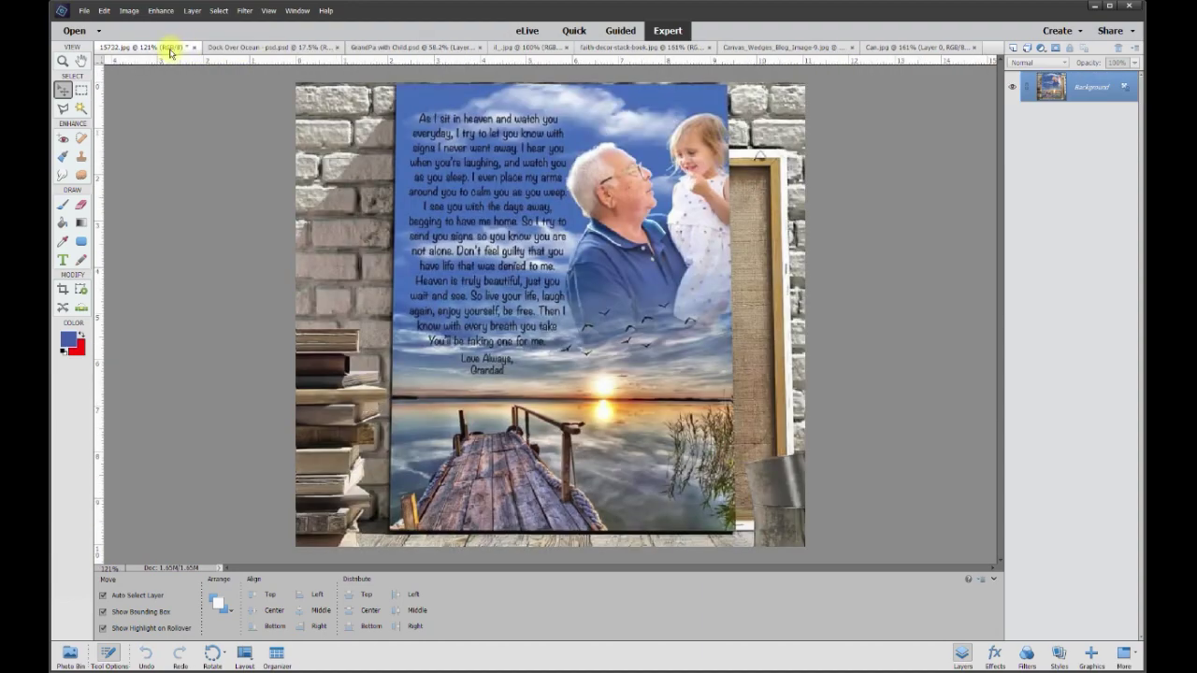
{"action": "left_click", "coordinate": [277, 51]}
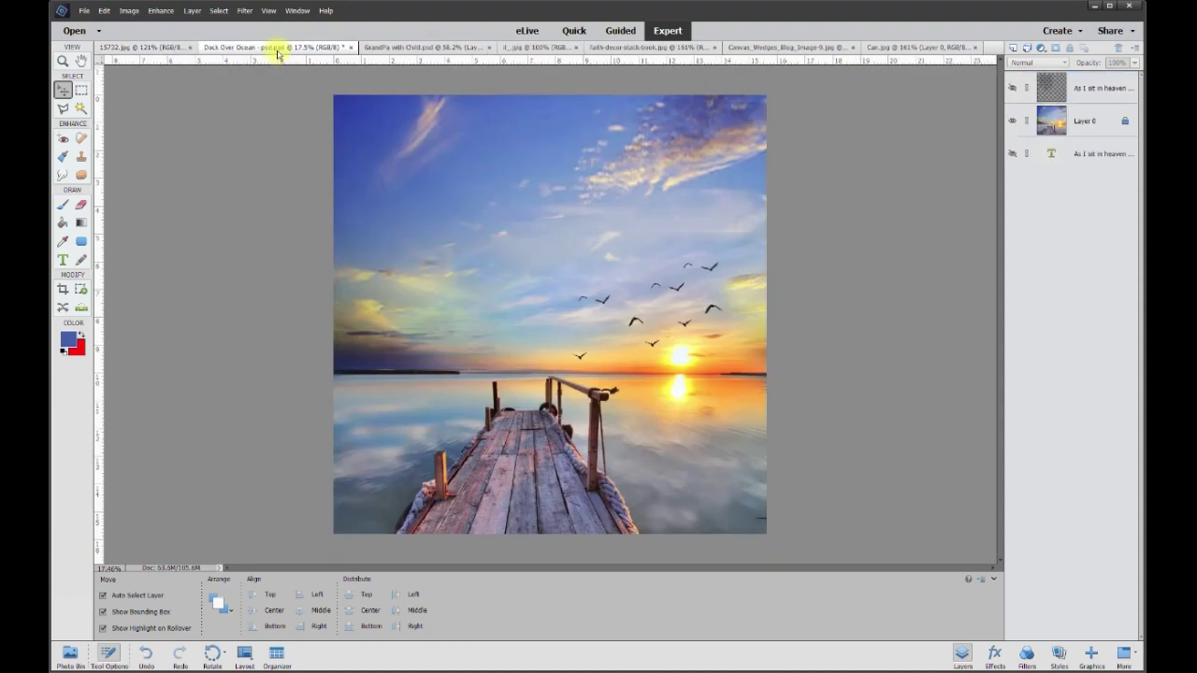
{"action": "left_click", "coordinate": [402, 51]}
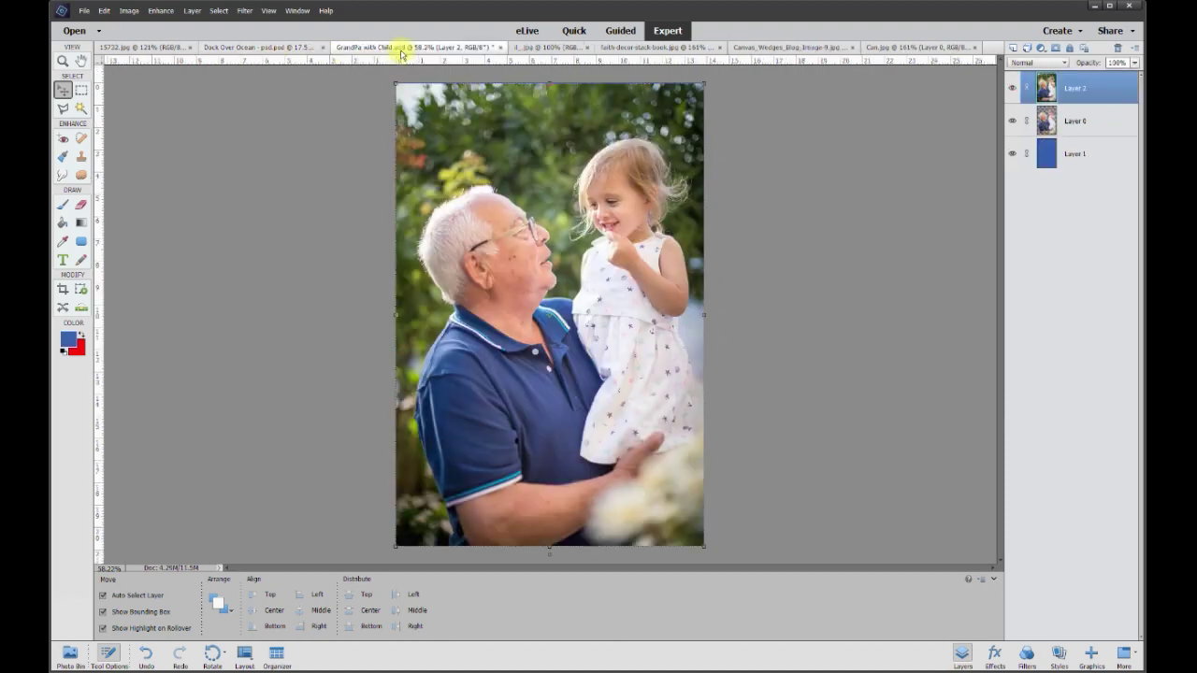
{"action": "left_click", "coordinate": [156, 49]}
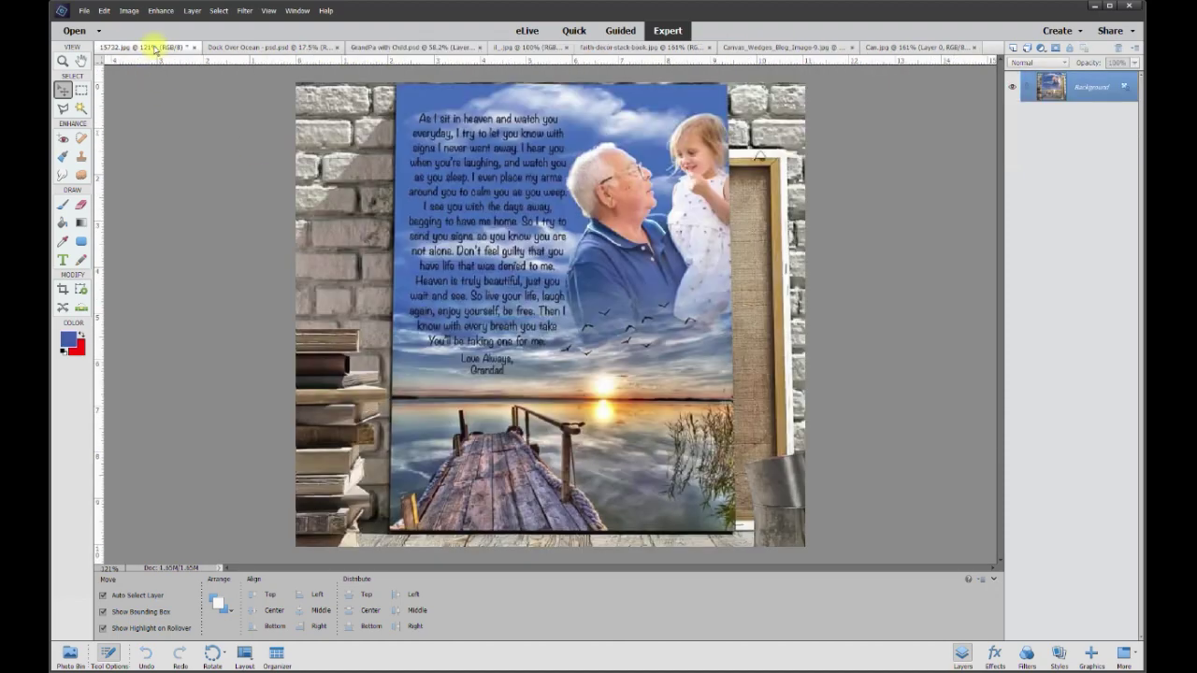
{"action": "left_click", "coordinate": [411, 52]}
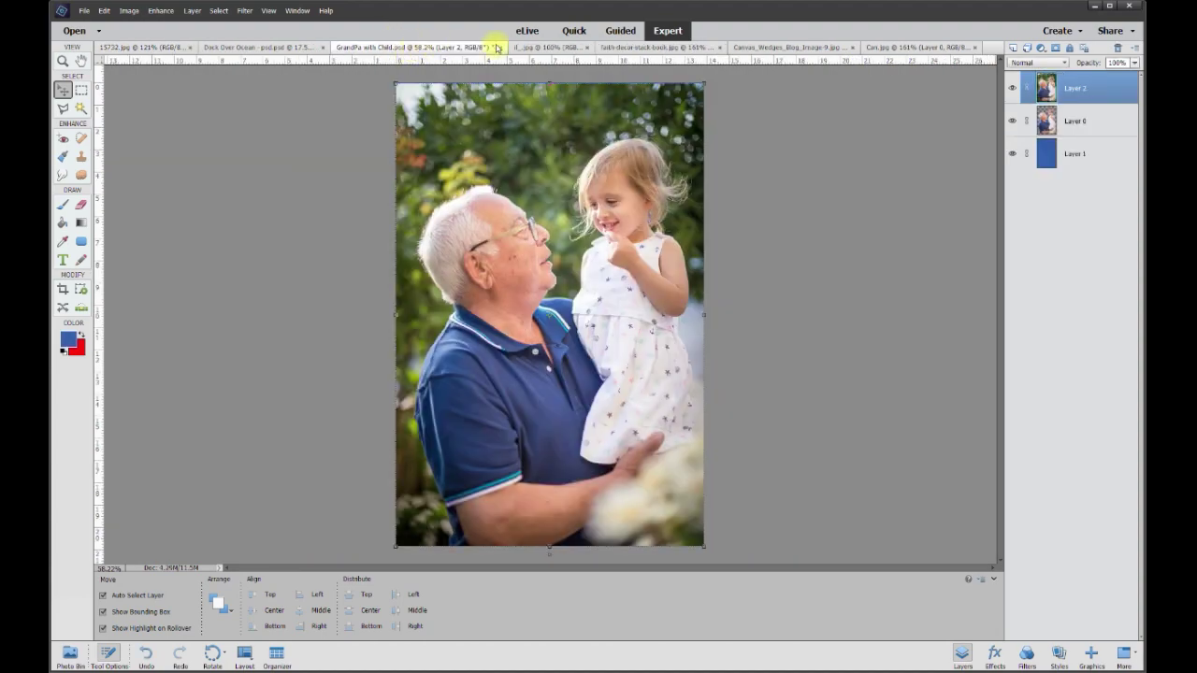
- Look through the brick wall, stacked books, canvas back and rusty can source images
{"action": "left_click", "coordinate": [550, 48]}
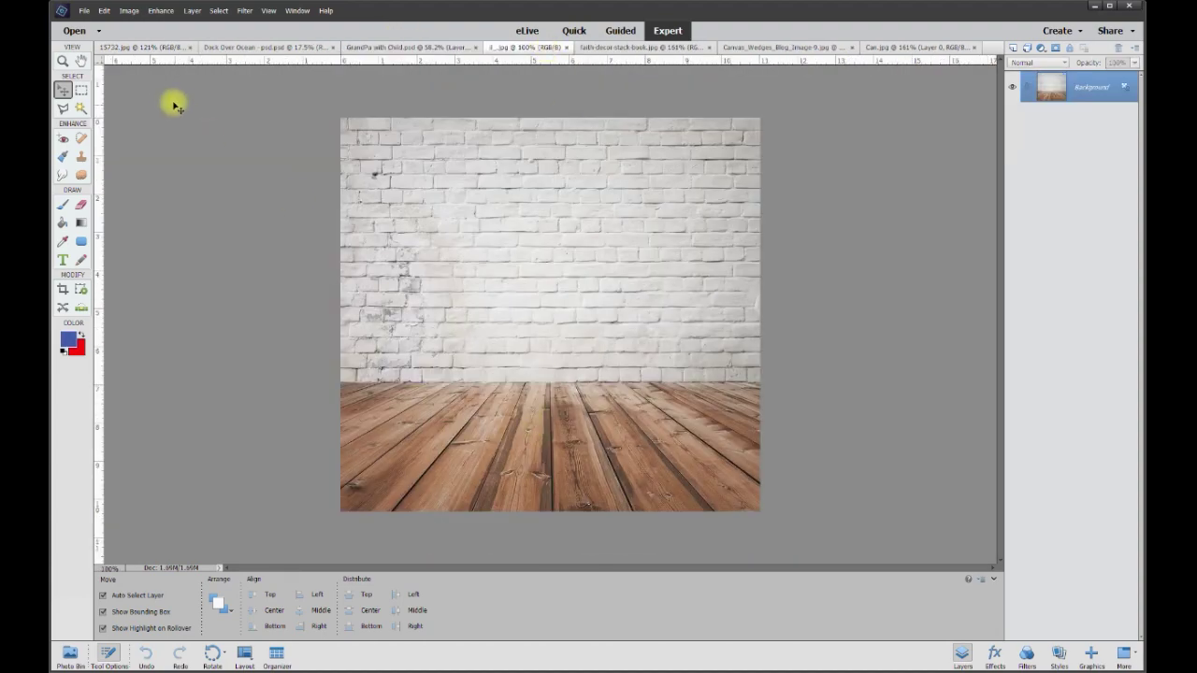
{"action": "left_click", "coordinate": [152, 48]}
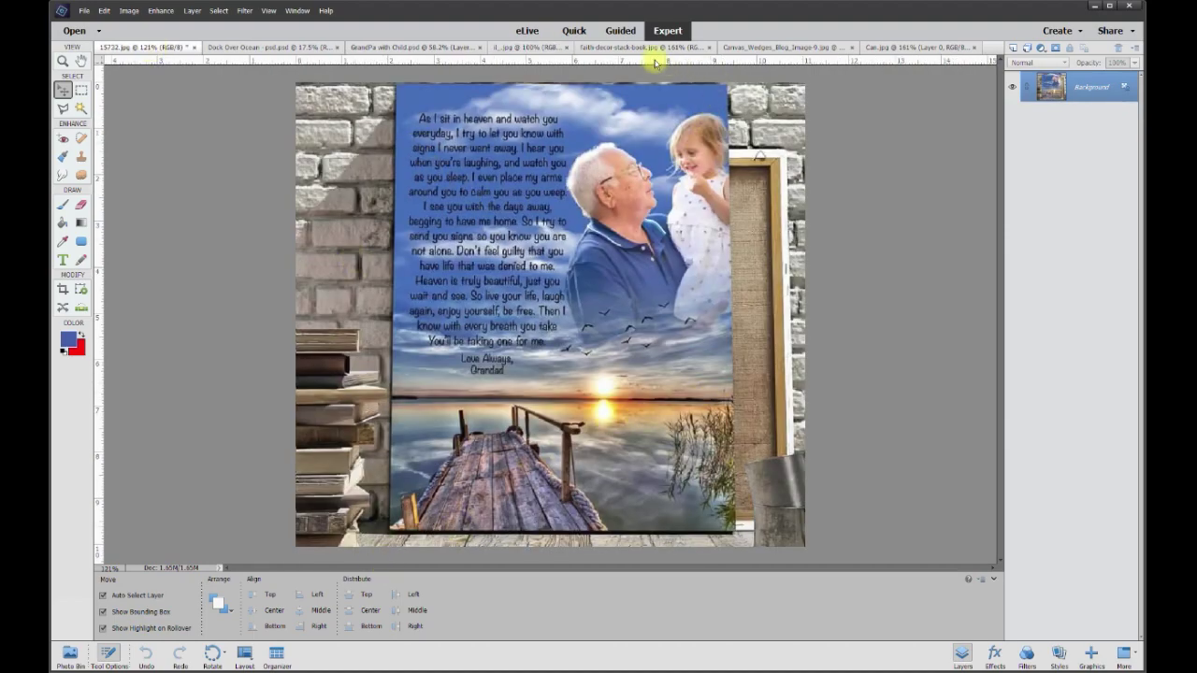
{"action": "left_click", "coordinate": [625, 49]}
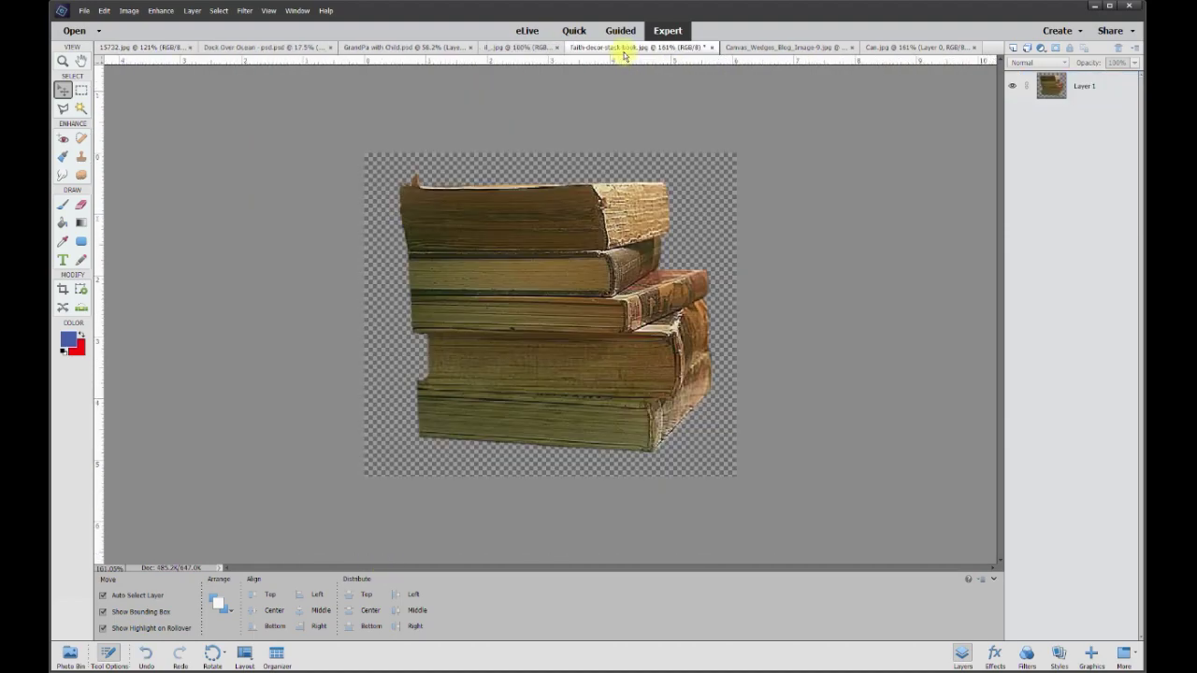
{"action": "left_click", "coordinate": [167, 49]}
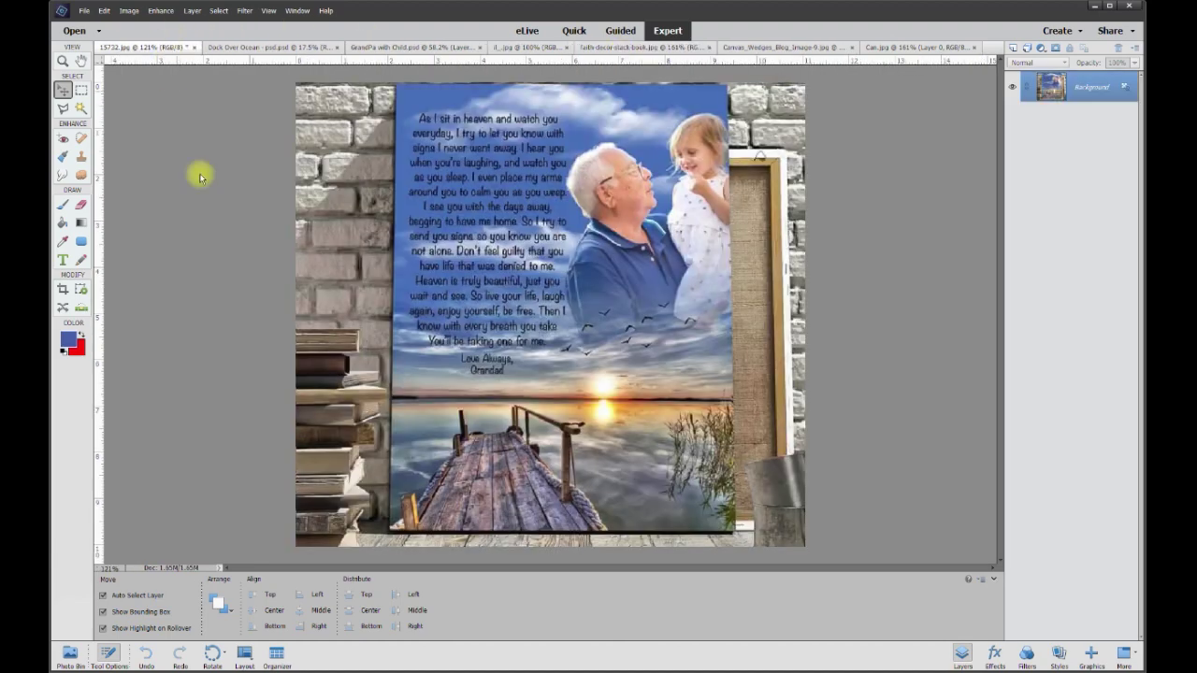
{"action": "left_click", "coordinate": [769, 48]}
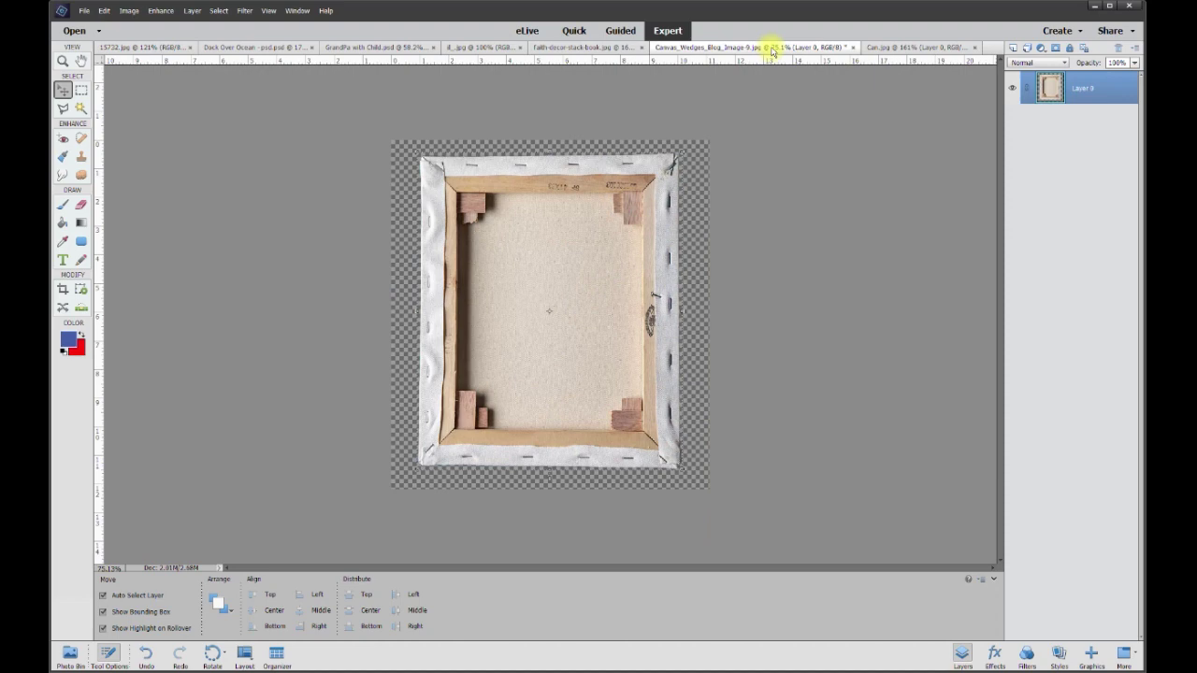
{"action": "left_click", "coordinate": [166, 49]}
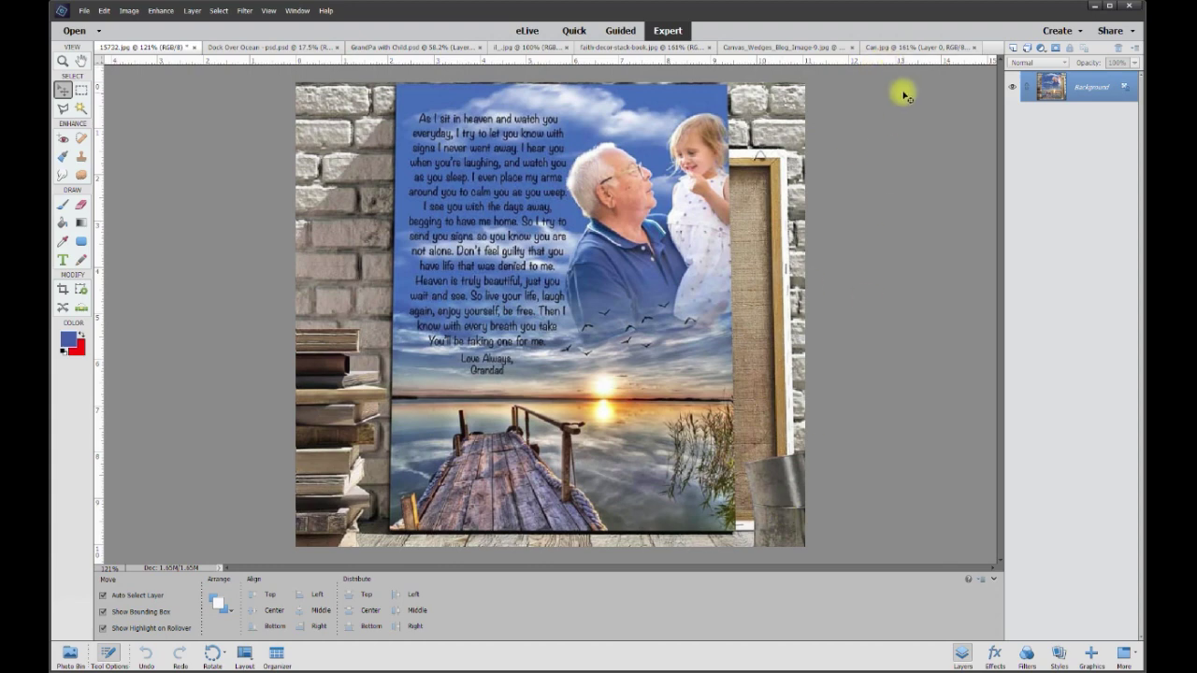
{"action": "left_click", "coordinate": [893, 49]}
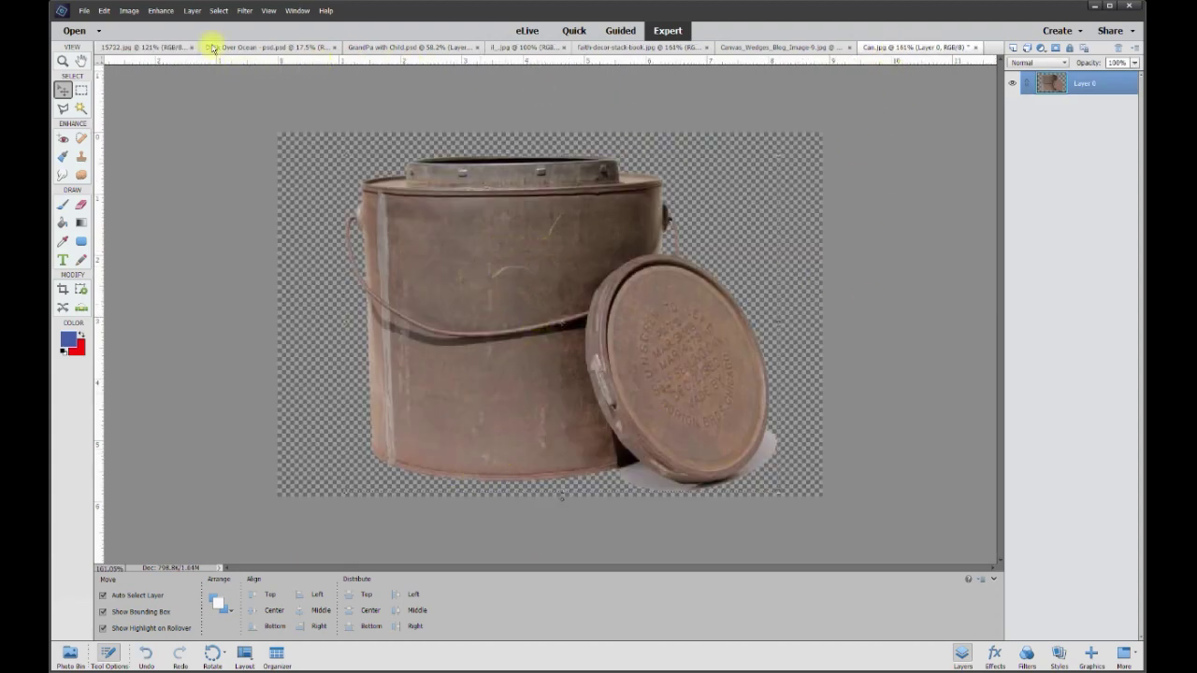
- Make the poem text layer visible on Dock Over Ocean, then switch to the GrandPa with Child photo
{"action": "left_click", "coordinate": [291, 49]}
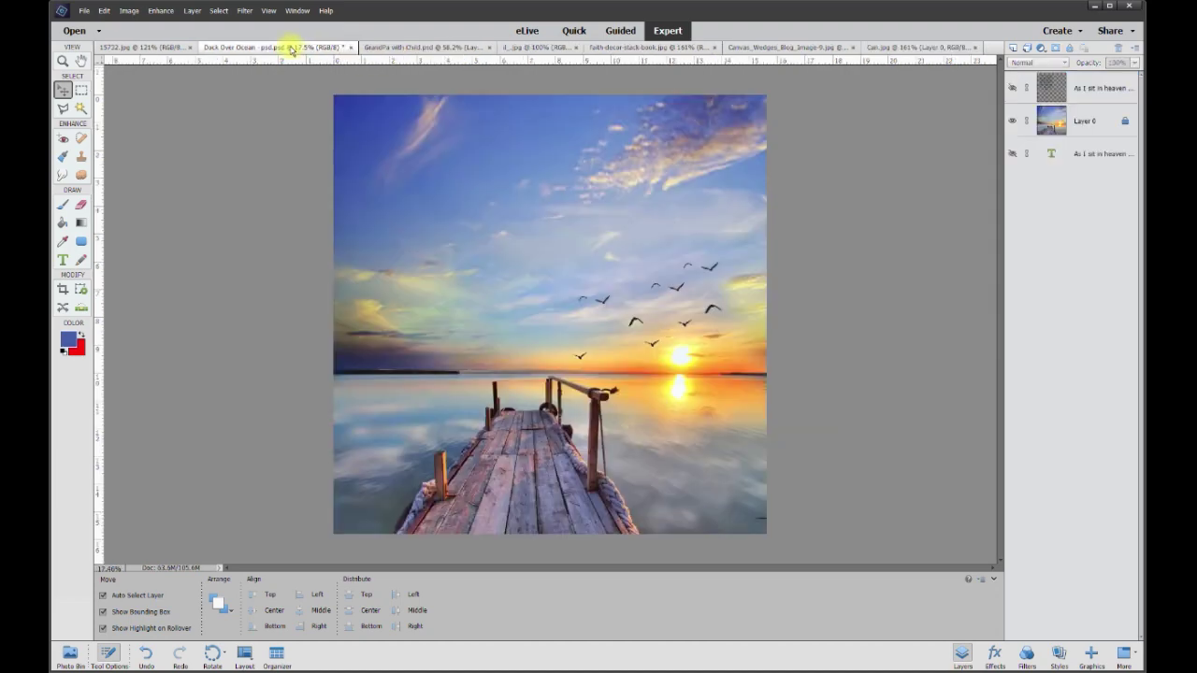
{"action": "left_click", "coordinate": [1011, 88]}
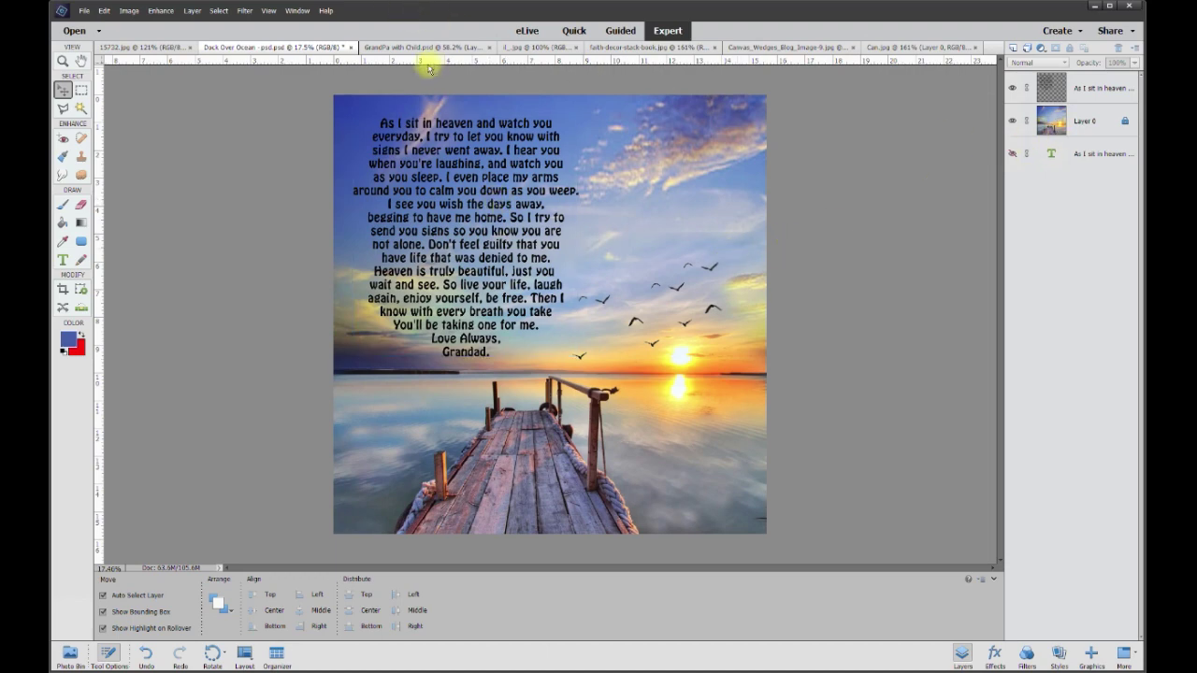
{"action": "left_click", "coordinate": [399, 48]}
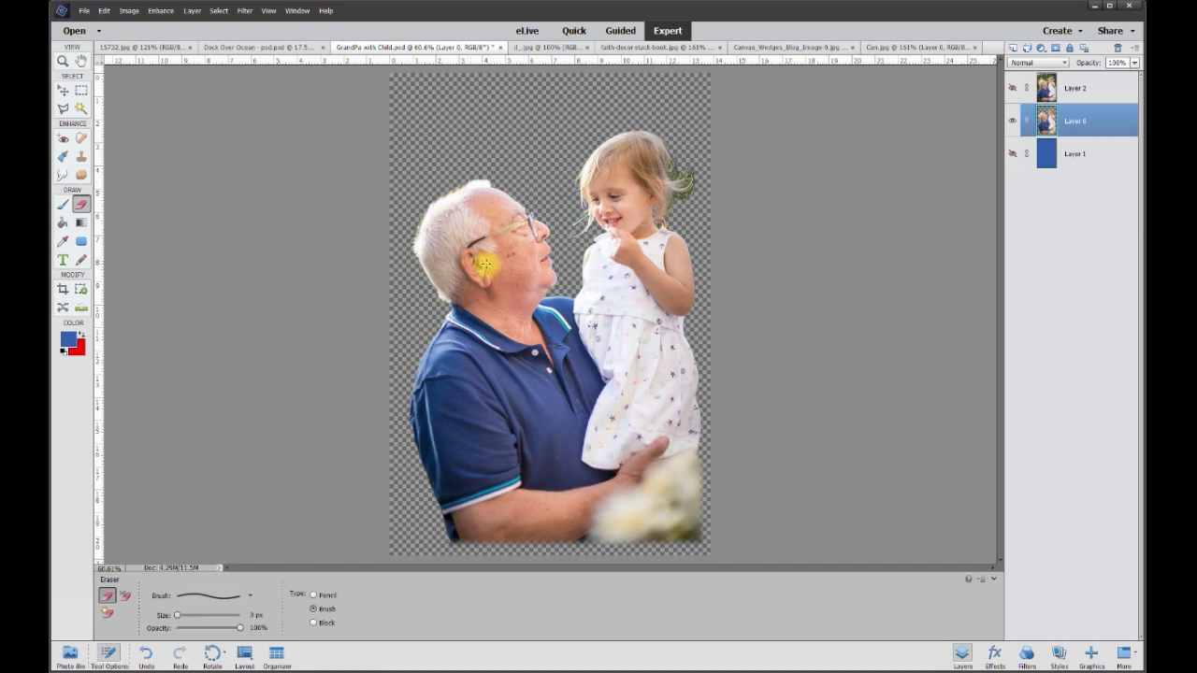
{"action": "left_click", "coordinate": [63, 90]}
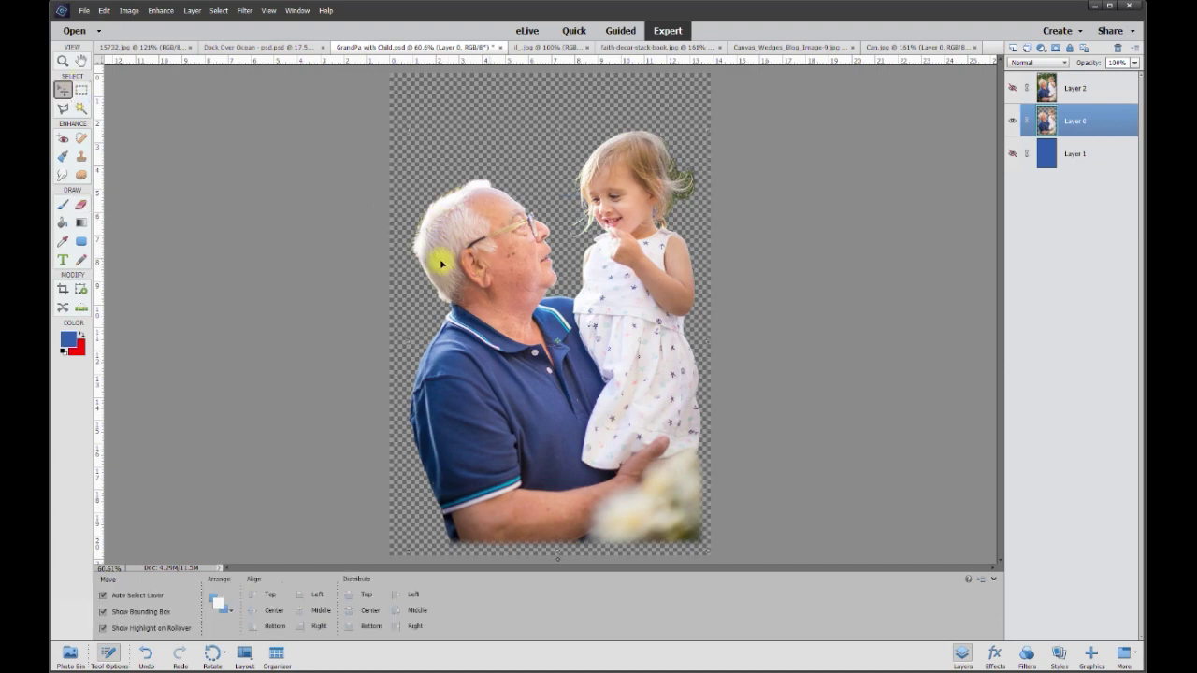
- Drag the cut-out grandfather and child into Dock Over Ocean, enlarged at the upper right
{"action": "left_click_drag", "start_coordinate": [497, 280], "coordinate": [637, 212]}
{"action": "left_click_drag", "start_coordinate": [690, 322], "coordinate": [739, 334]}
{"action": "key", "text": "Return"}
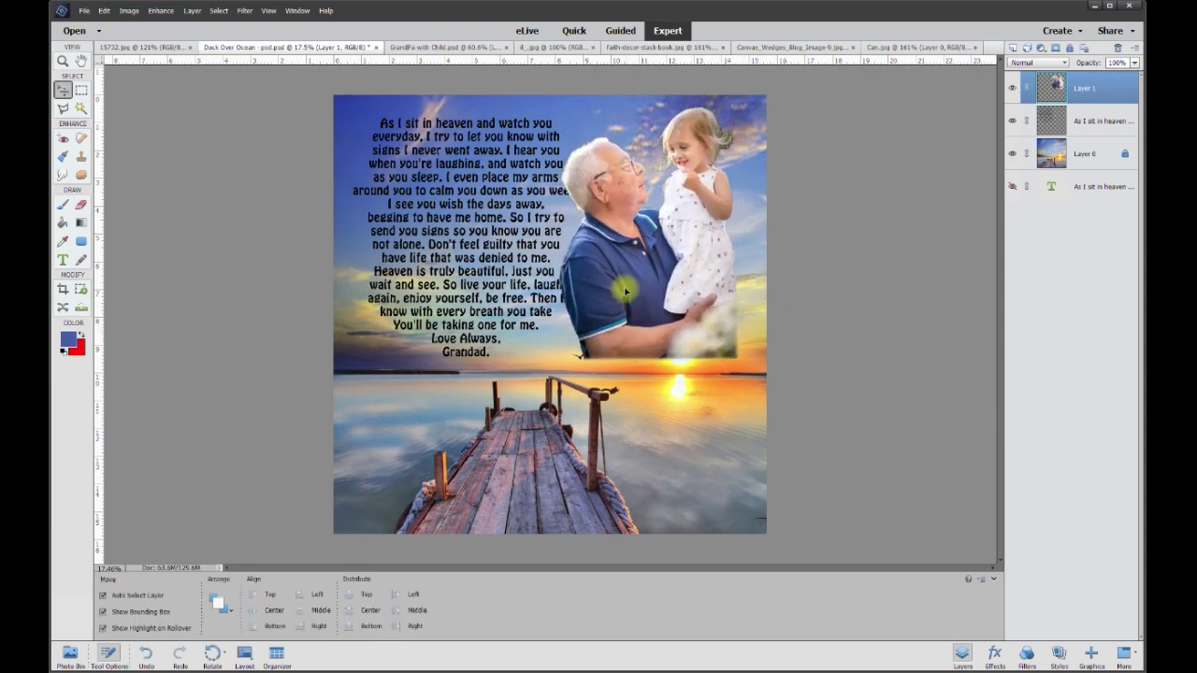
{"action": "left_click", "coordinate": [81, 203]}
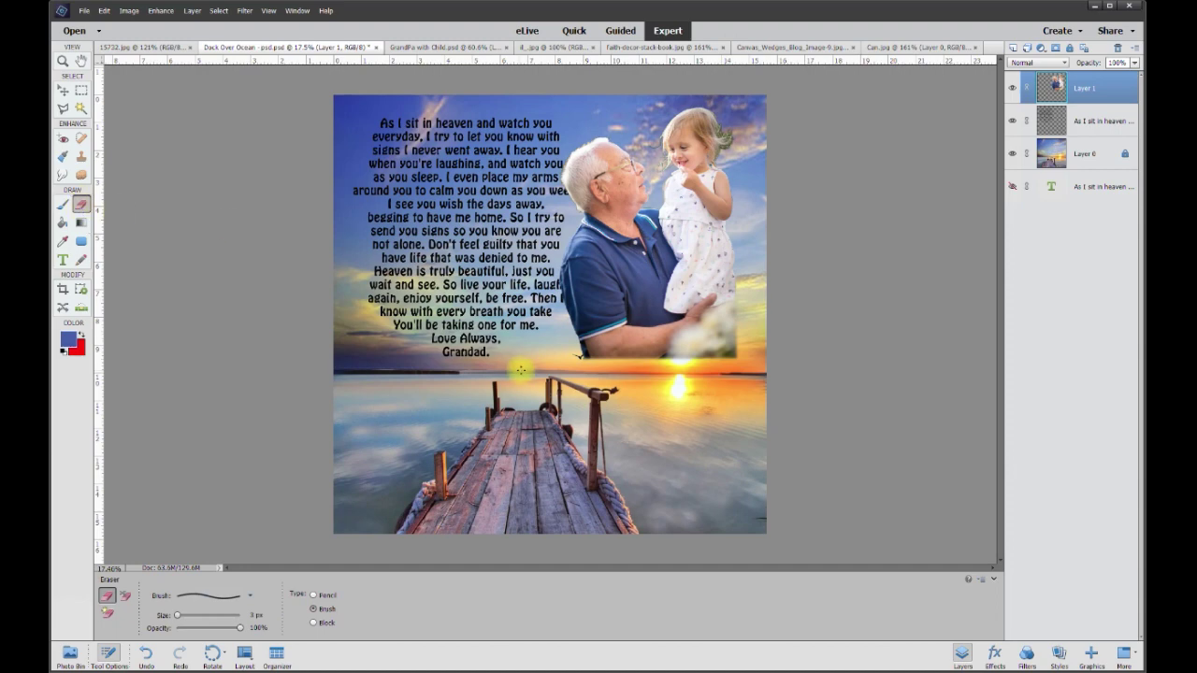
- Erase the photo's lower edge into the sunset sky with a soft 500 px eraser
{"action": "left_click", "coordinate": [248, 597]}
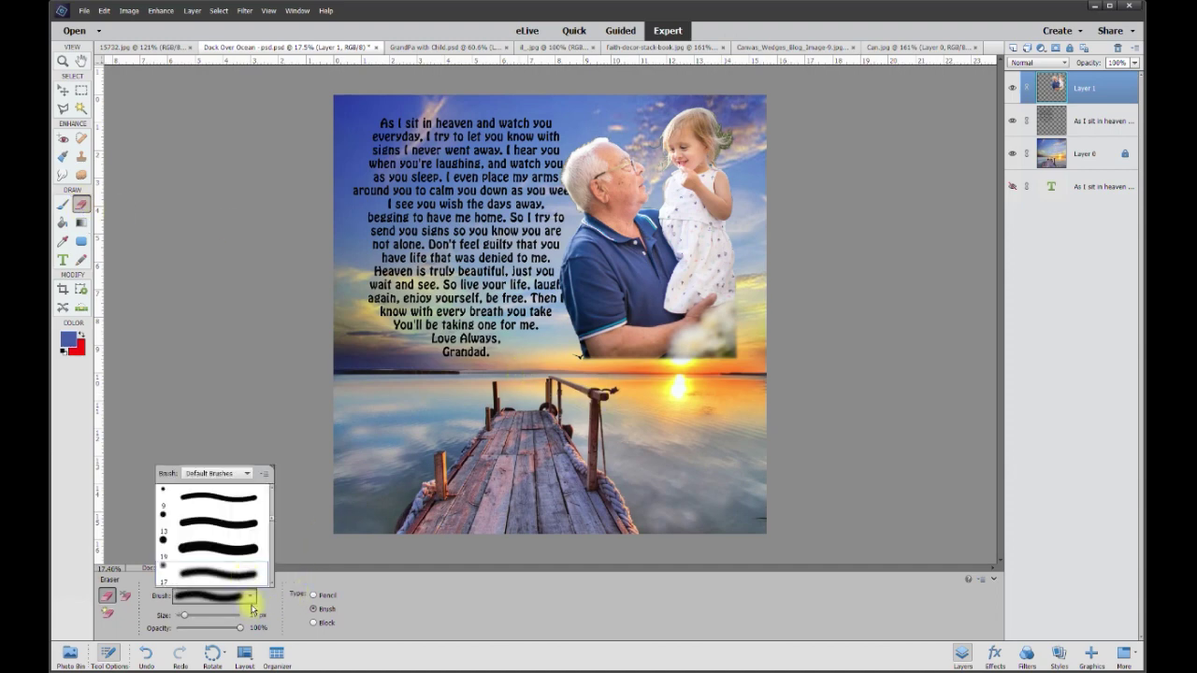
{"action": "left_click", "coordinate": [259, 614]}
{"action": "type", "text": "500"}
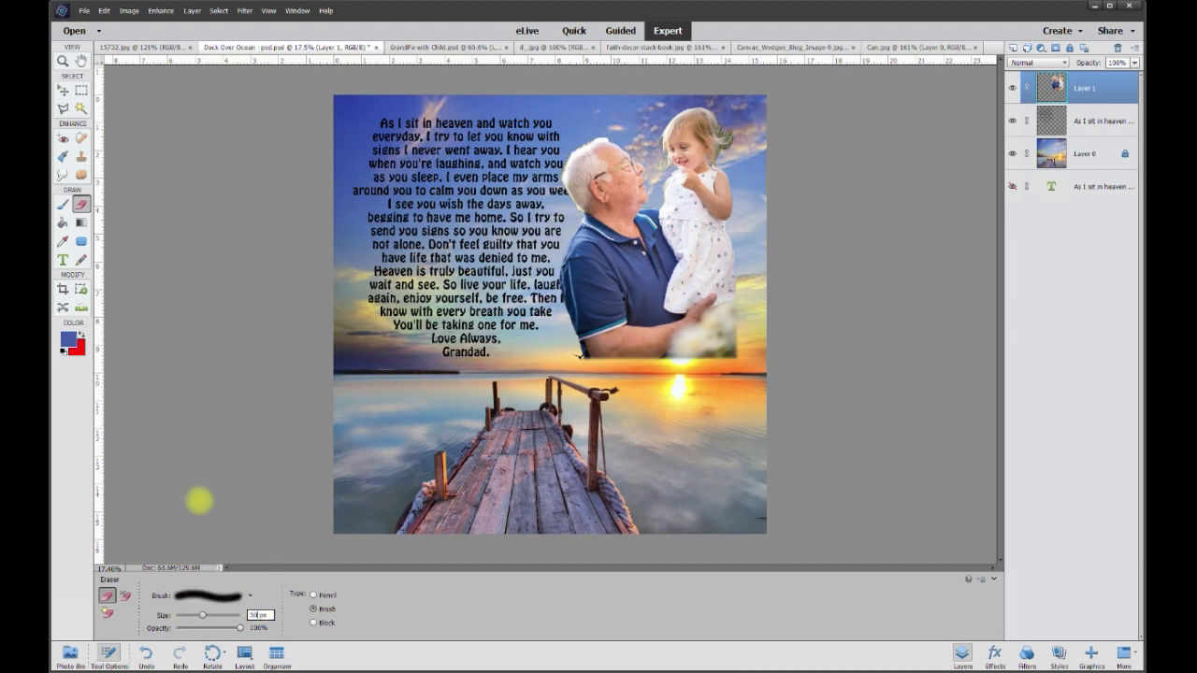
{"action": "key", "text": "Return"}
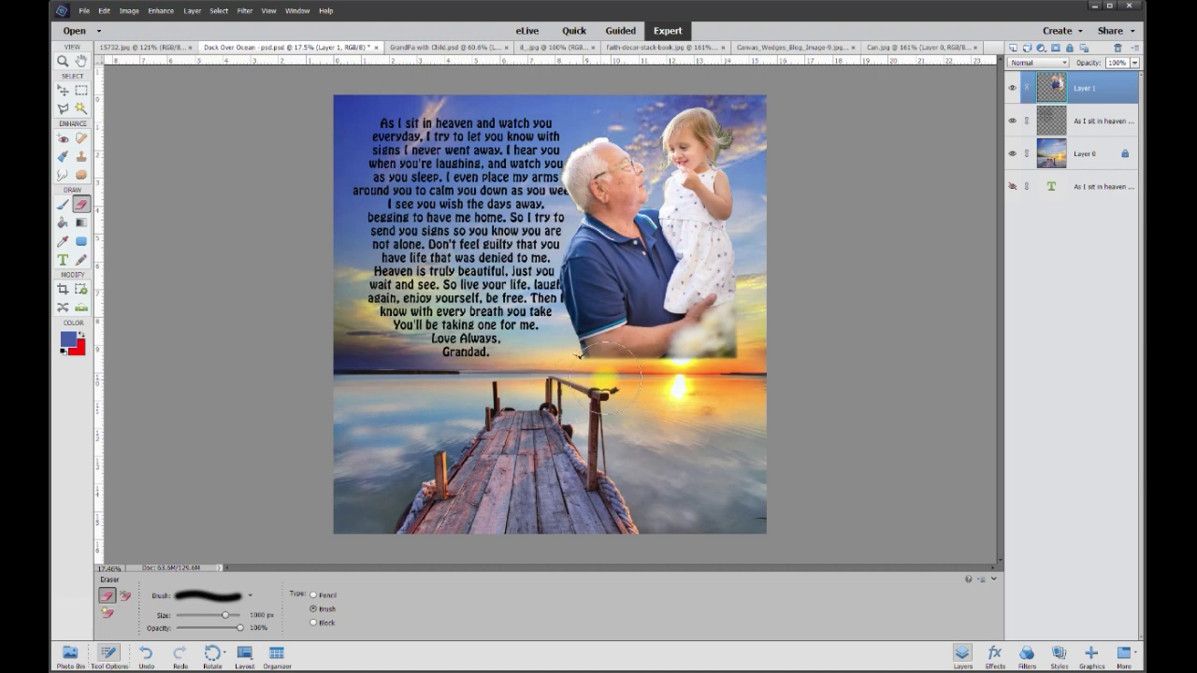
{"action": "mouse_move", "coordinate": [606, 378]}
{"action": "left_mouse_down"}
{"action": "mouse_move", "coordinate": [666, 354]}
{"action": "mouse_move", "coordinate": [722, 352]}
{"action": "mouse_move", "coordinate": [731, 338]}
{"action": "mouse_move", "coordinate": [561, 383]}
{"action": "left_mouse_up"}
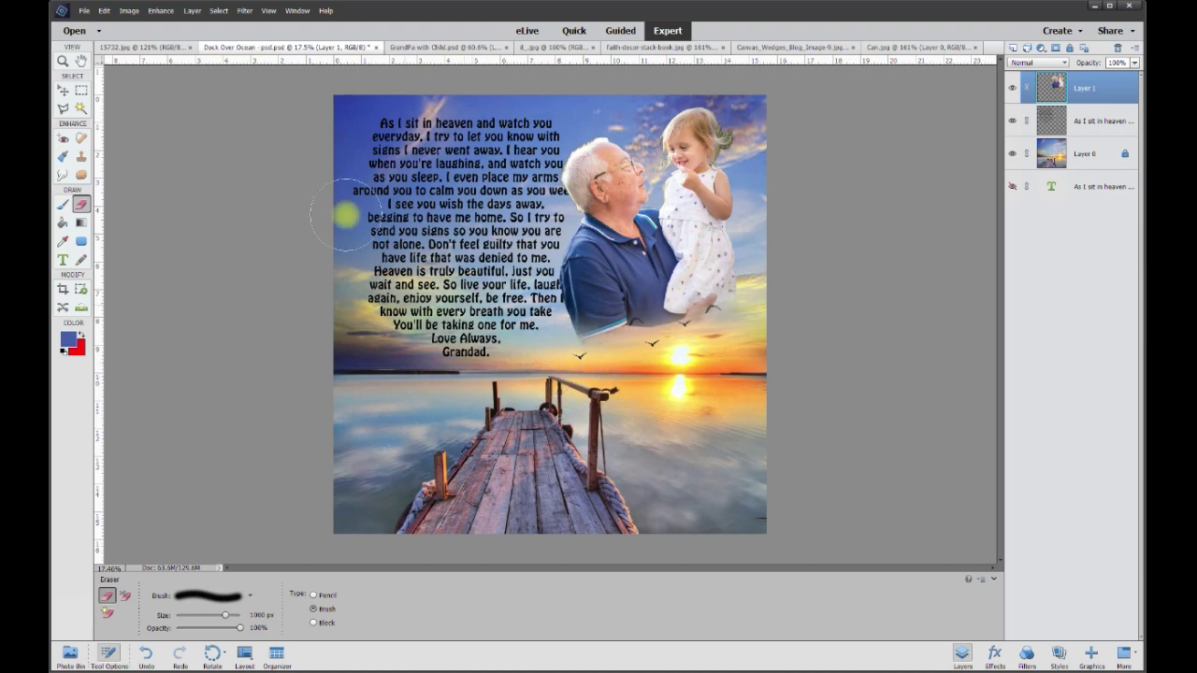
{"action": "left_click", "coordinate": [131, 47]}
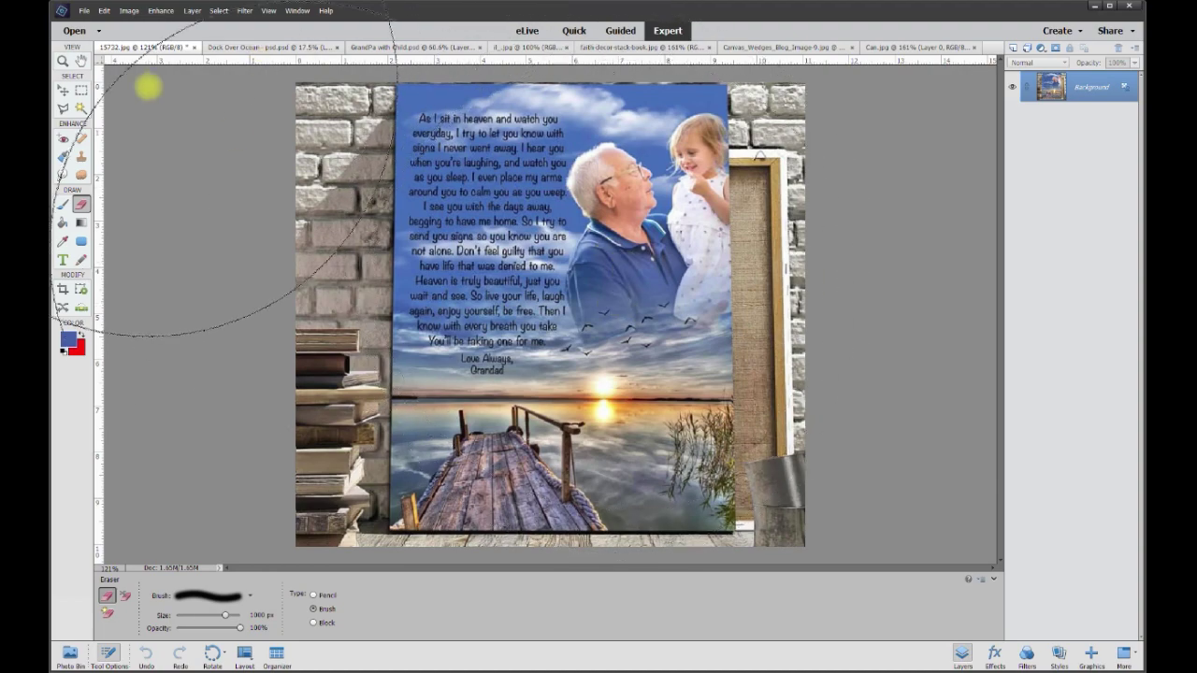
{"action": "left_click", "coordinate": [229, 47]}
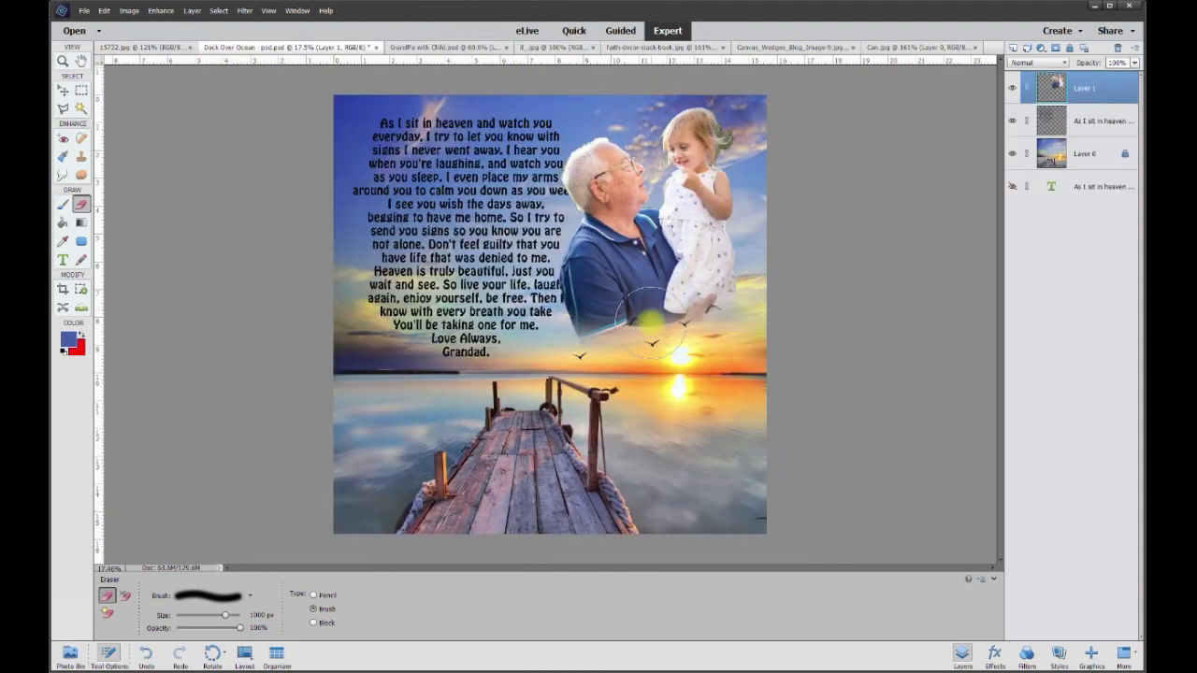
{"action": "left_click", "coordinate": [62, 91]}
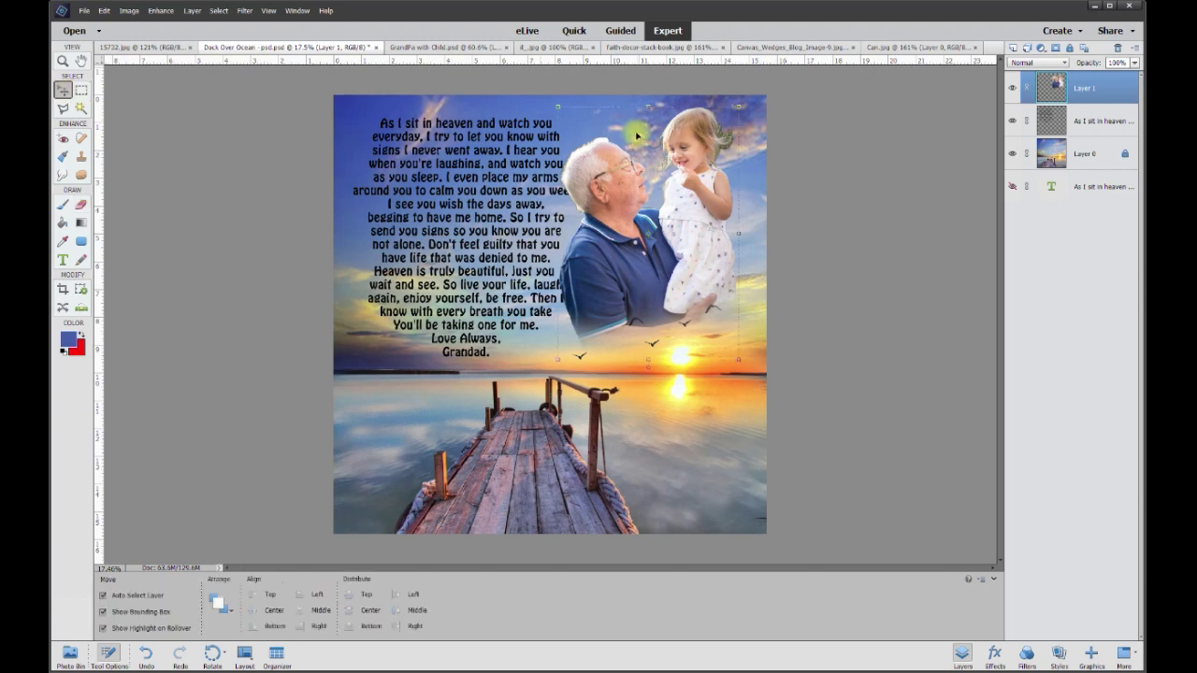
{"action": "left_click", "coordinate": [1135, 62]}
{"action": "left_click_drag", "start_coordinate": [1138, 81], "coordinate": [1107, 81]}
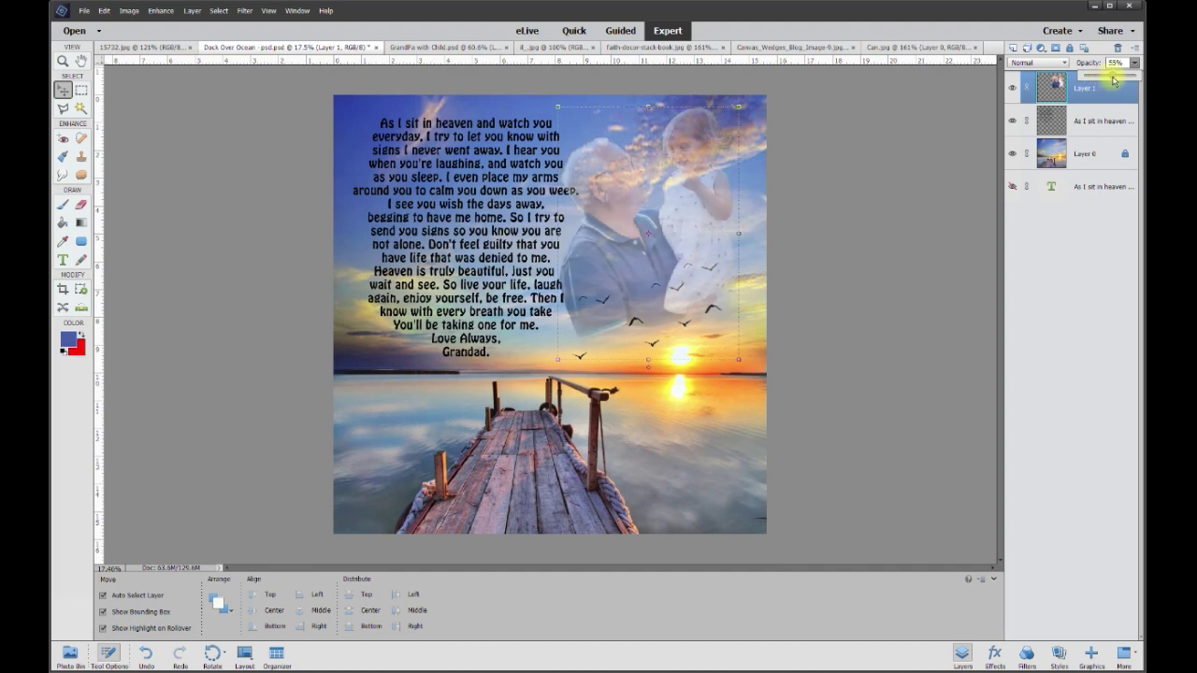
{"action": "left_click", "coordinate": [135, 47]}
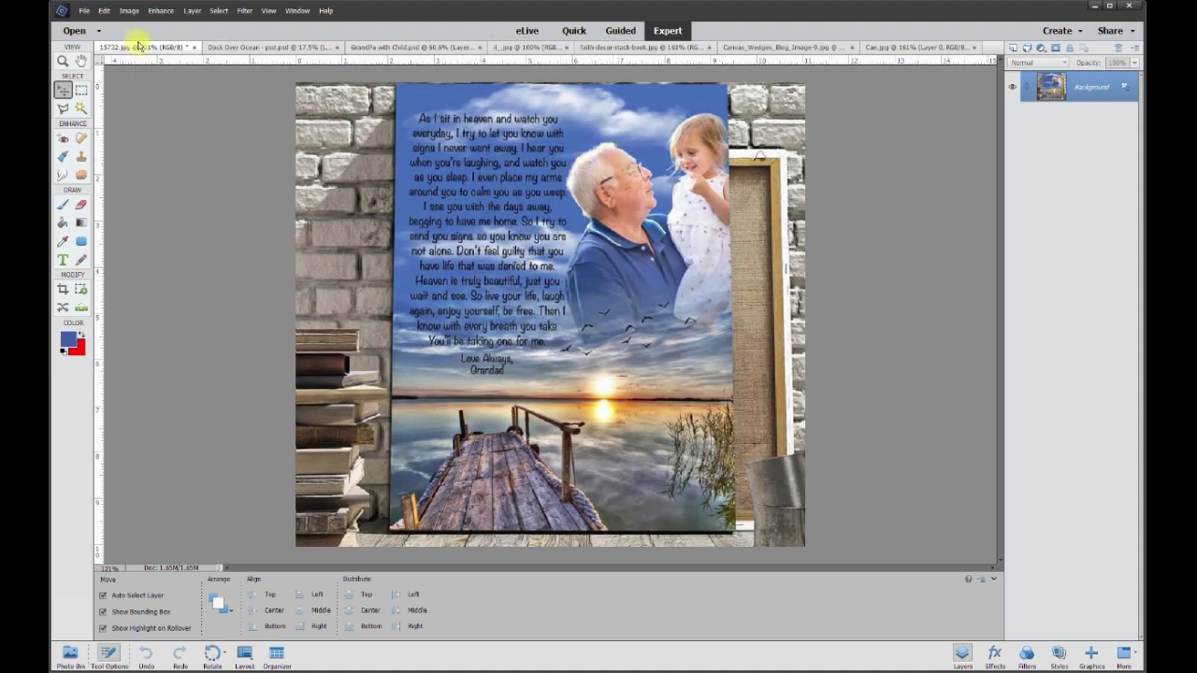
- Select the poem, photo and dock layers and merge them into a single Layer 1
{"action": "left_click", "coordinate": [220, 47]}
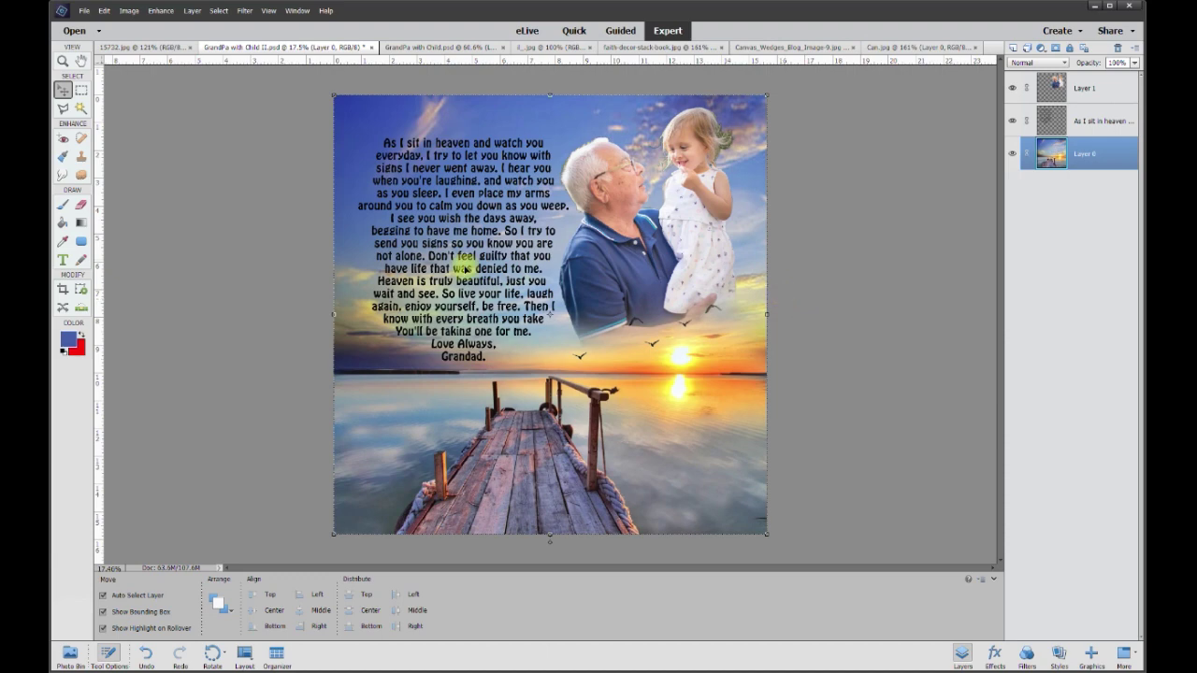
{"action": "left_click", "coordinate": [1087, 89], "text": "shift"}
{"action": "right_click", "coordinate": [1088, 91]}
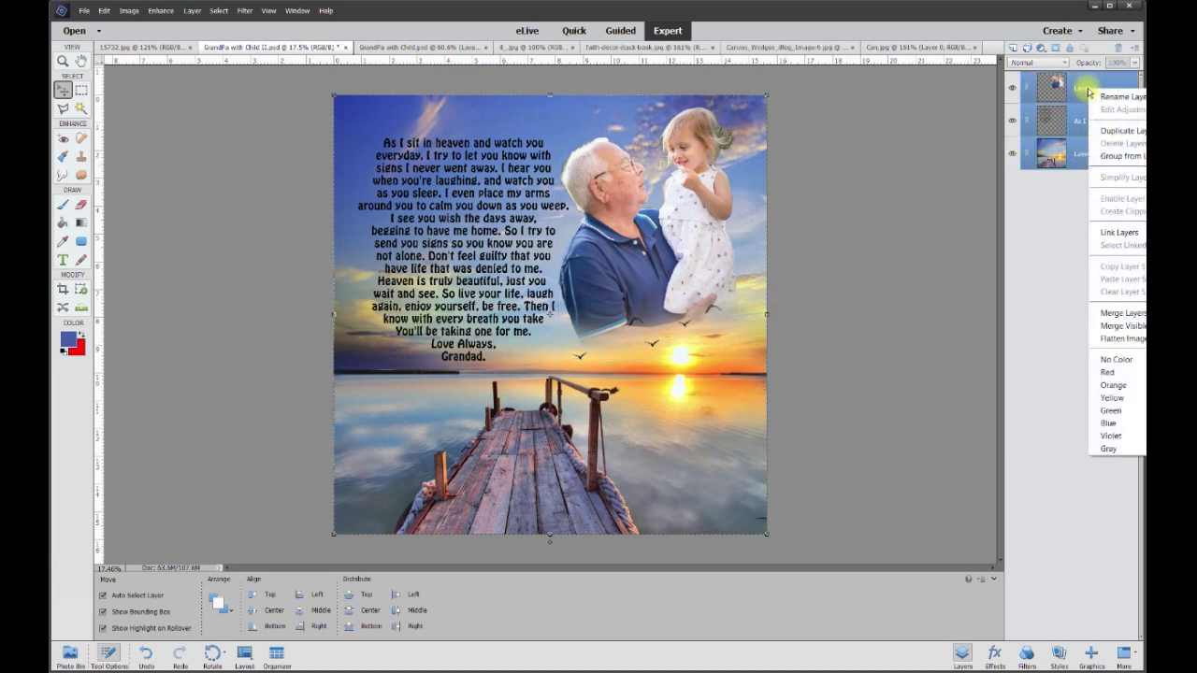
{"action": "left_click", "coordinate": [1115, 314]}
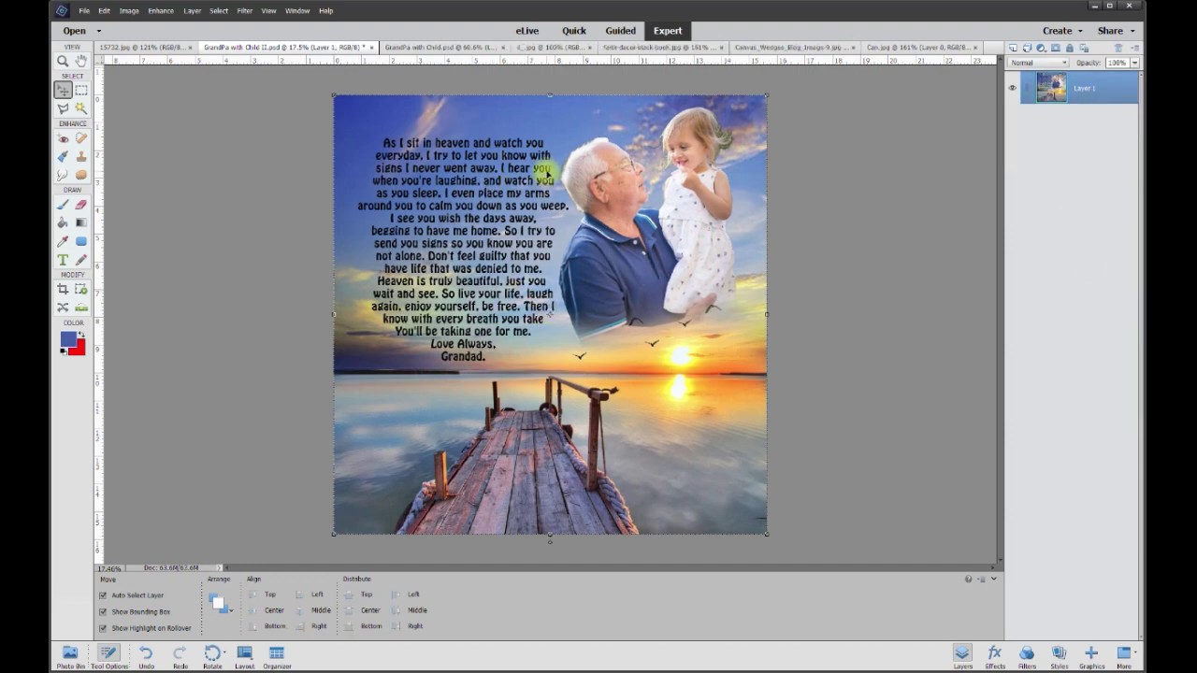
- Crop the merged print's left and right edges away, leaving a narrower portrait image
{"action": "left_click", "coordinate": [62, 287]}
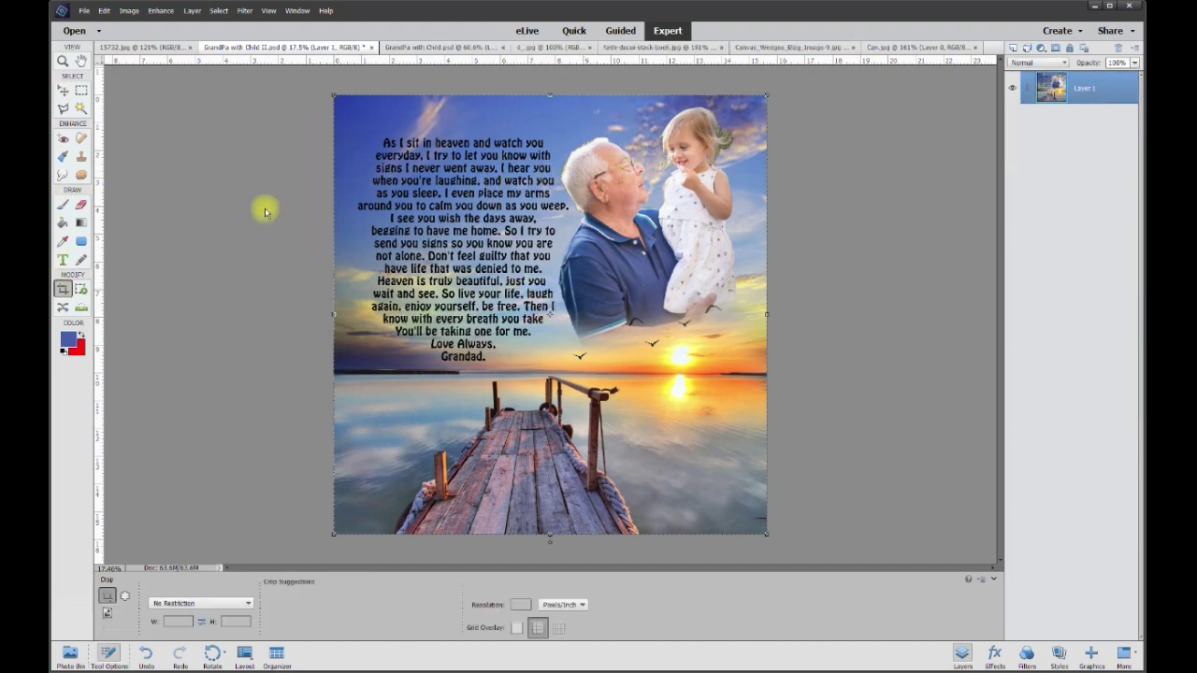
{"action": "left_click_drag", "start_coordinate": [350, 93], "coordinate": [733, 544]}
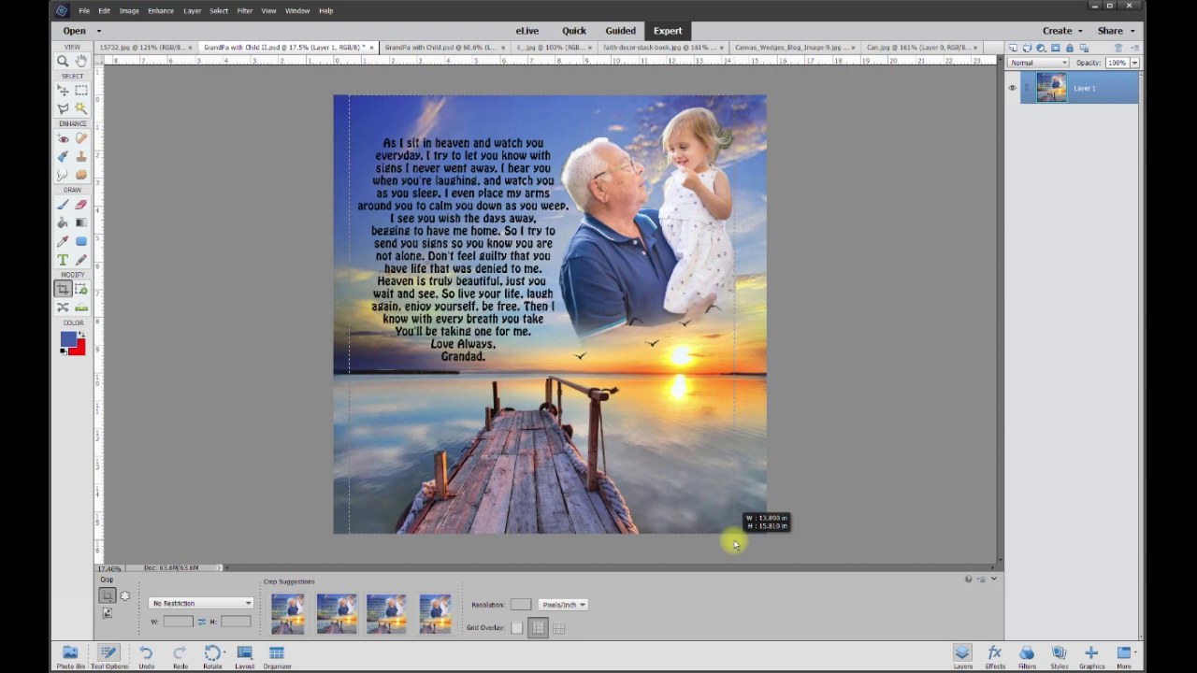
{"action": "left_click_drag", "start_coordinate": [734, 544], "coordinate": [735, 544]}
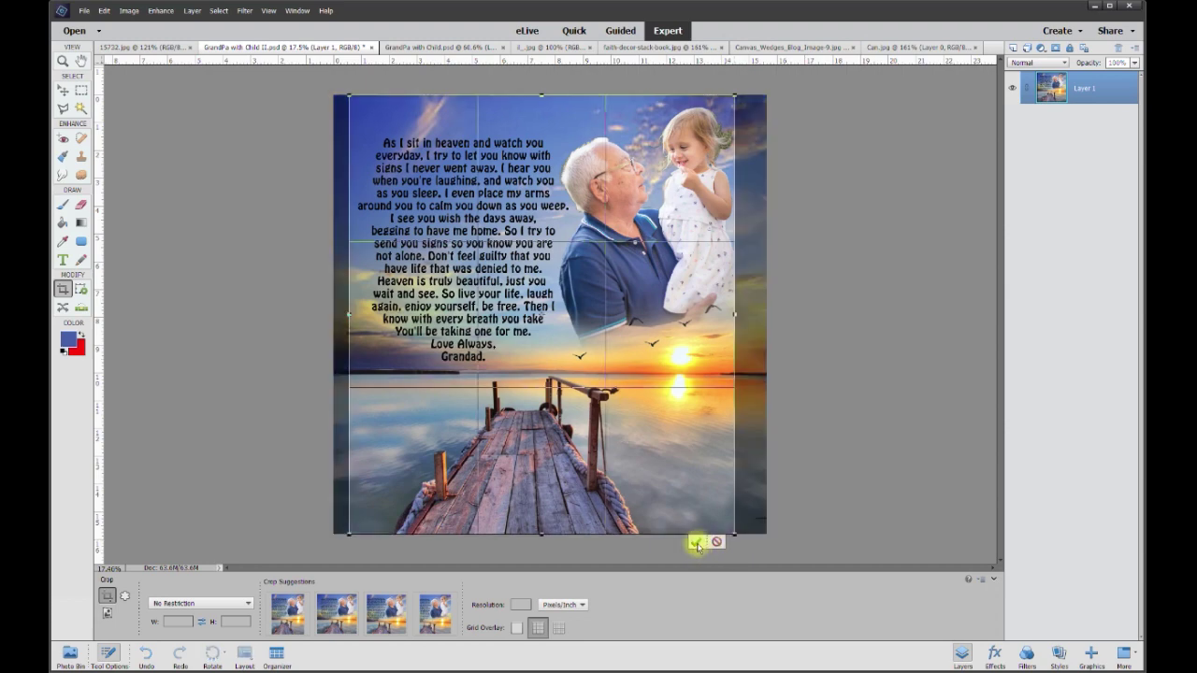
{"action": "left_click", "coordinate": [697, 543]}
{"action": "key", "text": "v"}
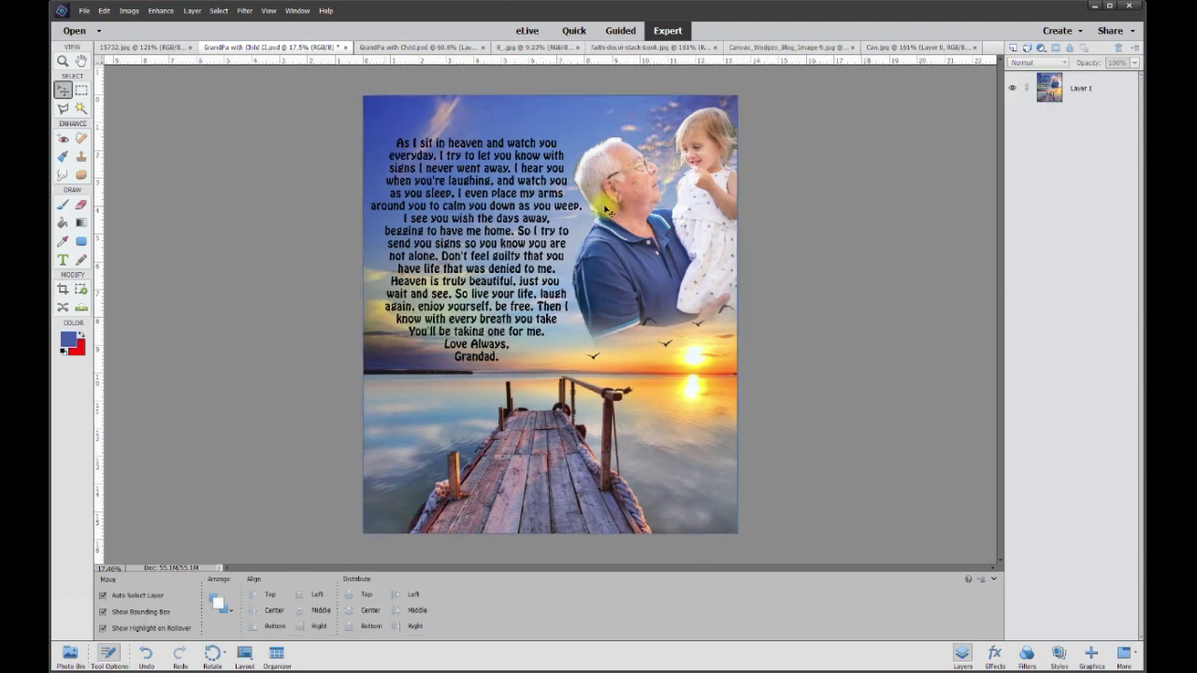
- Copy the cropped print into the brick-and-wood scene and raise it higher on the wall
{"action": "left_click_drag", "start_coordinate": [501, 194], "coordinate": [548, 292]}
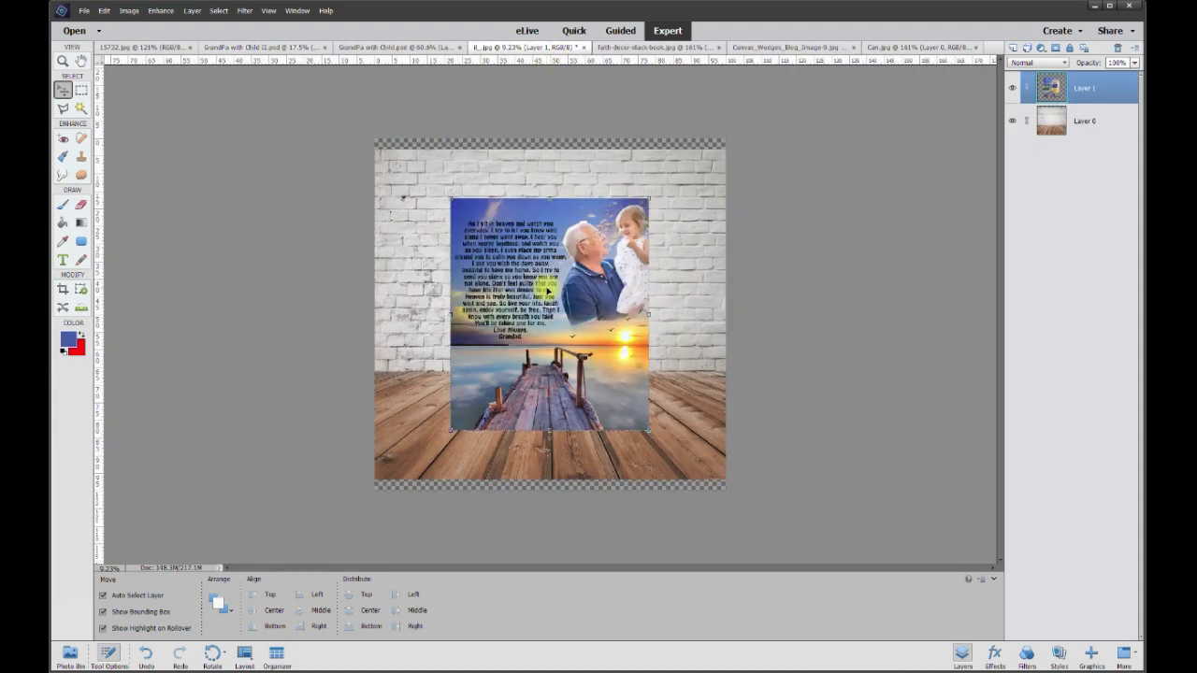
{"action": "left_click", "coordinate": [159, 49]}
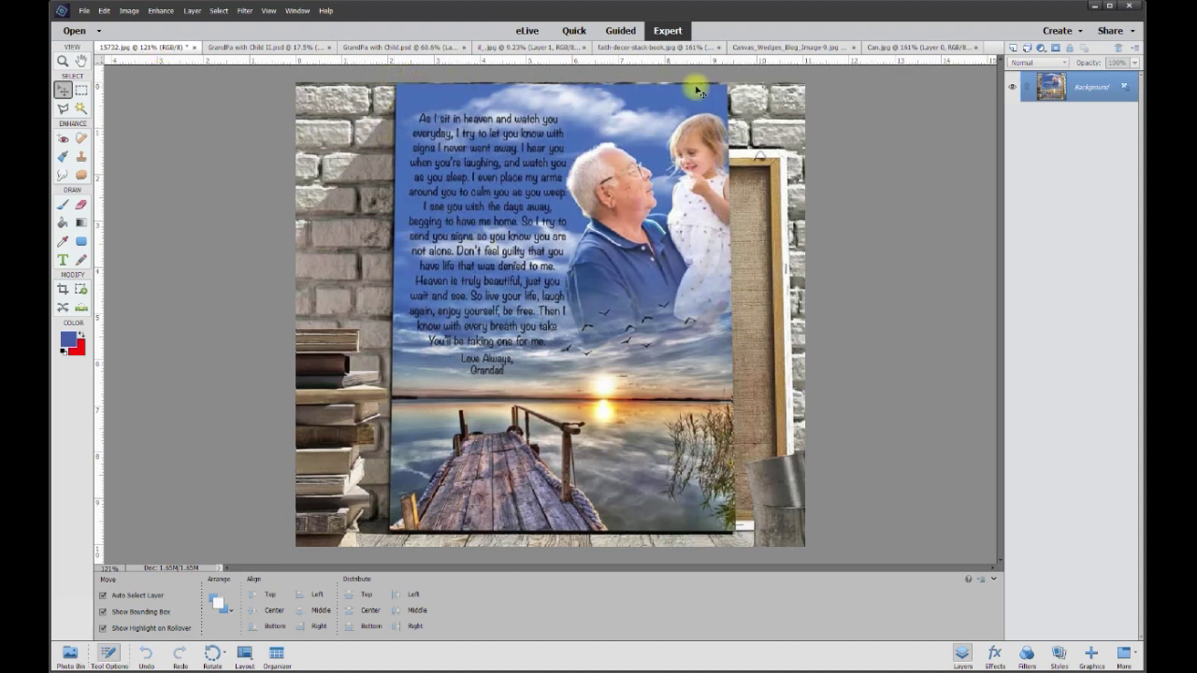
{"action": "left_click", "coordinate": [604, 46]}
{"action": "left_click", "coordinate": [547, 47]}
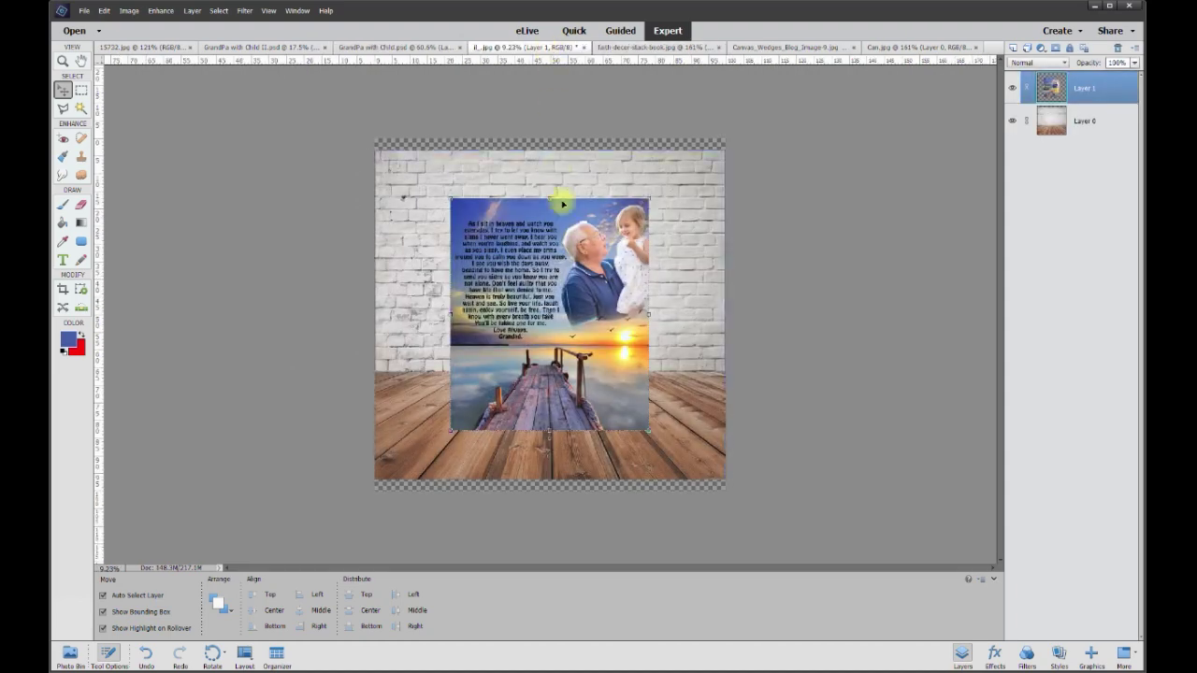
{"action": "left_click_drag", "start_coordinate": [545, 241], "coordinate": [537, 204]}
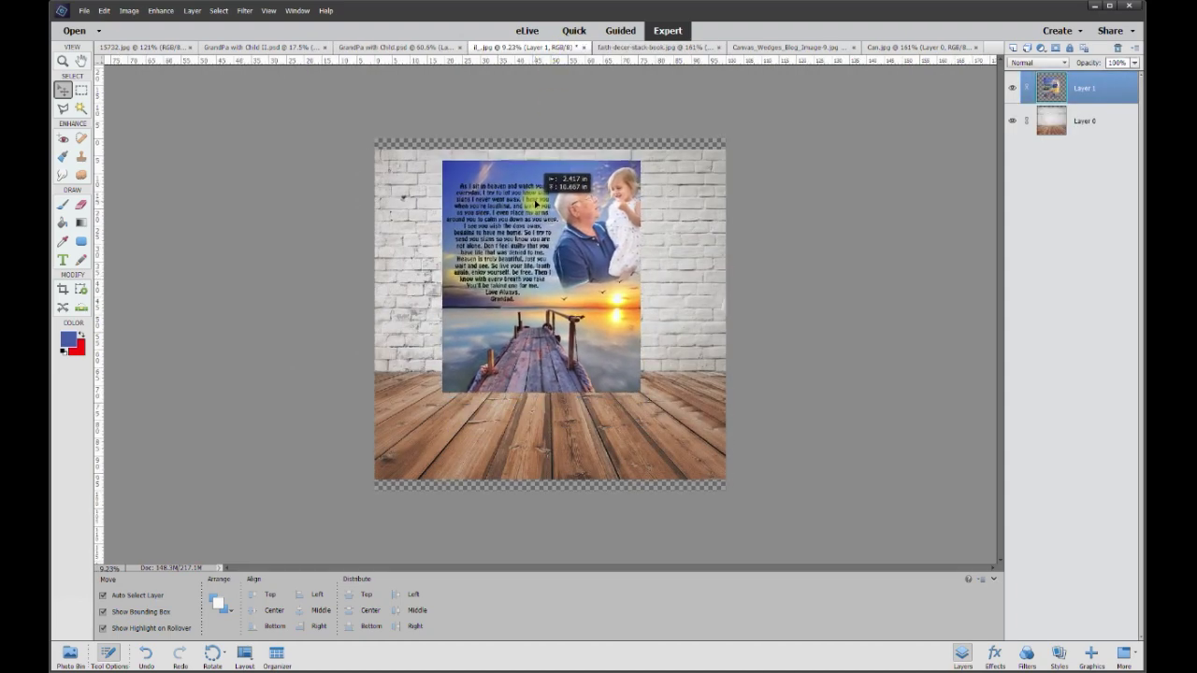
{"action": "left_click", "coordinate": [639, 396]}
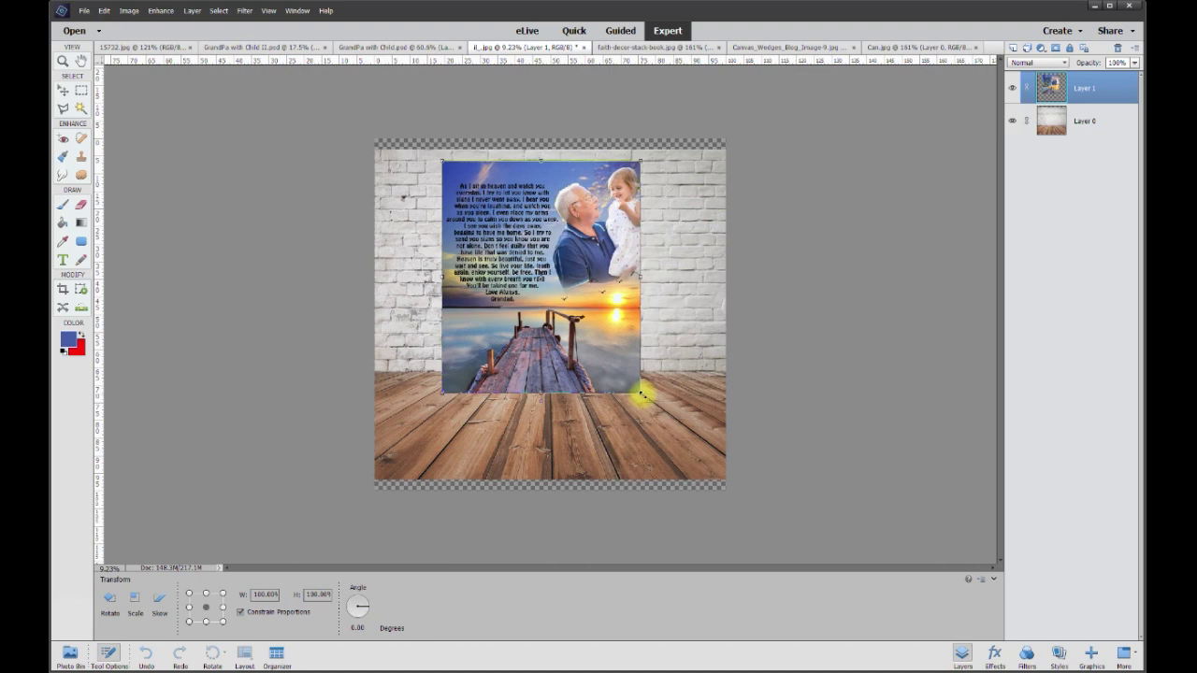
{"action": "left_click", "coordinate": [150, 48]}
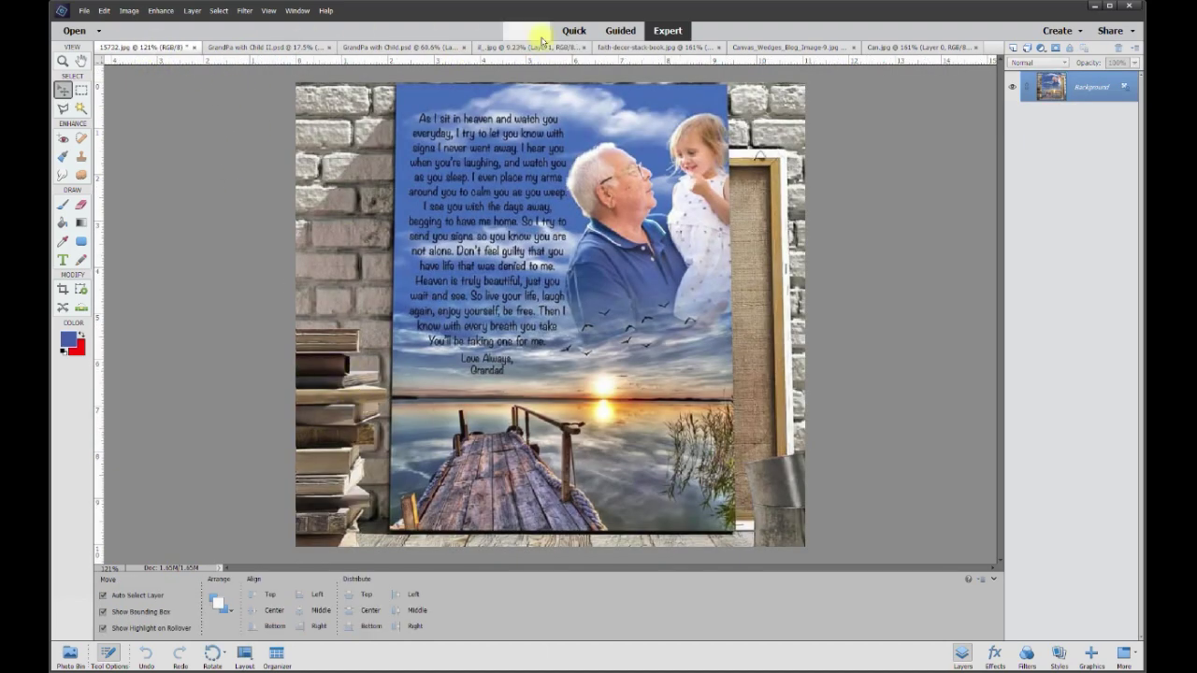
- Copy the stacked books into the brick wall scene and scale them up
{"action": "left_click", "coordinate": [654, 49]}
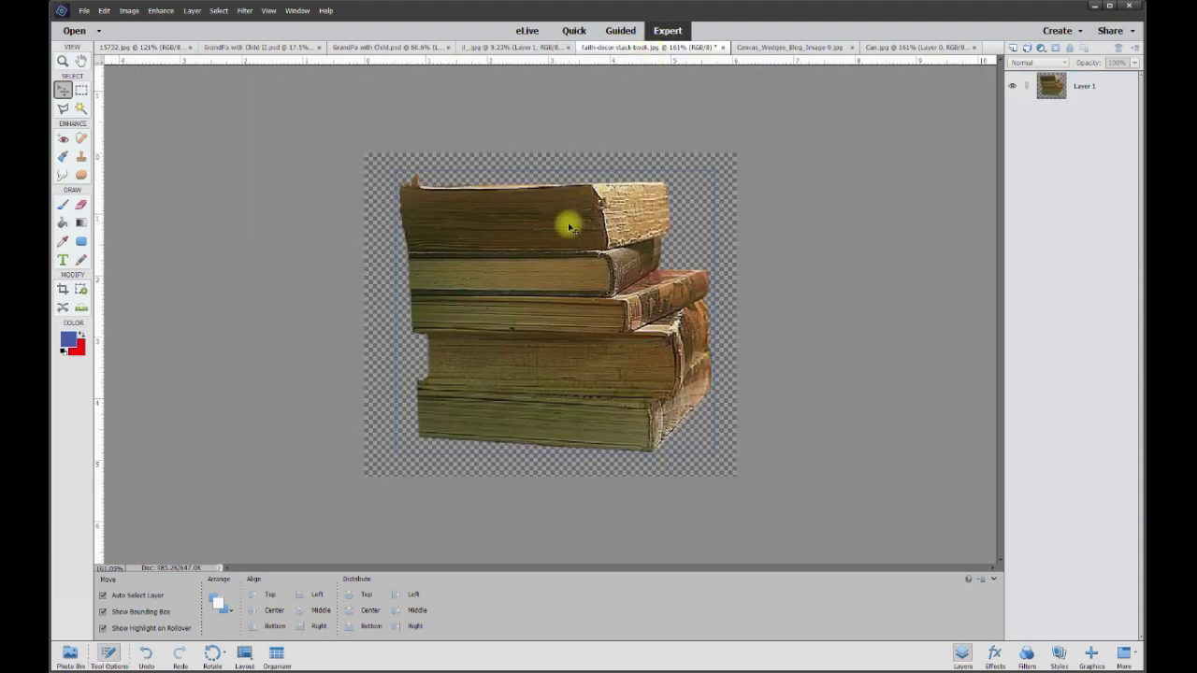
{"action": "left_click_drag", "start_coordinate": [572, 221], "coordinate": [539, 277]}
{"action": "key", "text": "ctrl+t"}
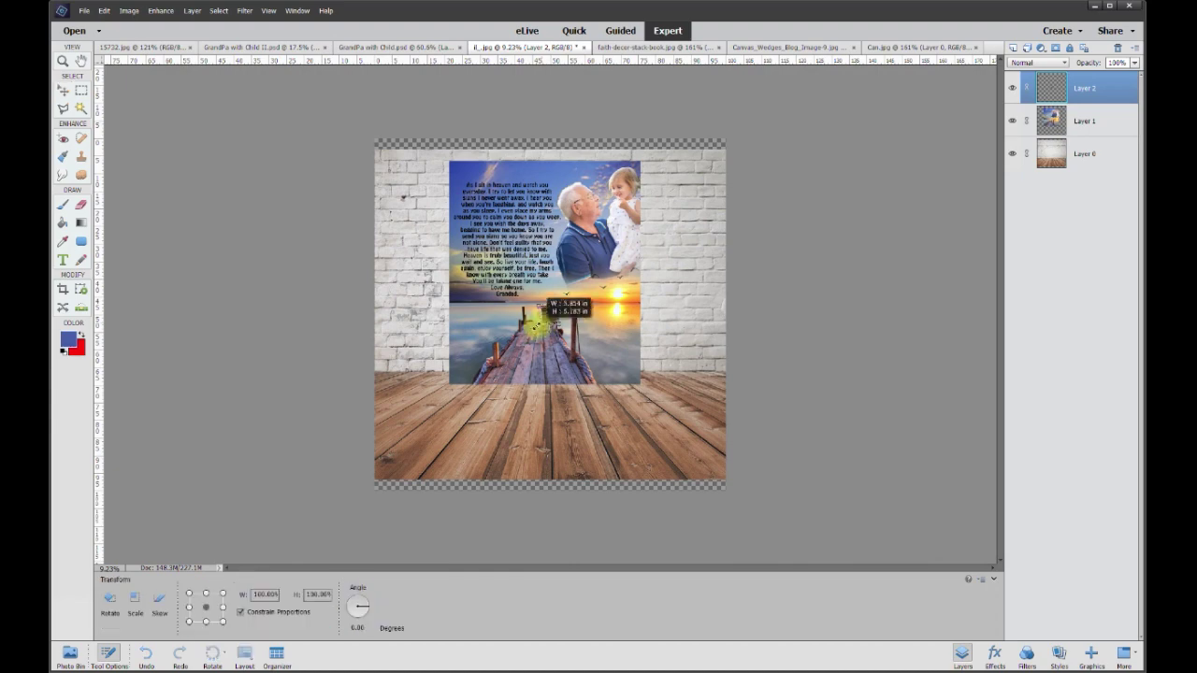
{"action": "scroll", "coordinate": [545, 322], "scroll_direction": "up", "scroll_amount": 2}
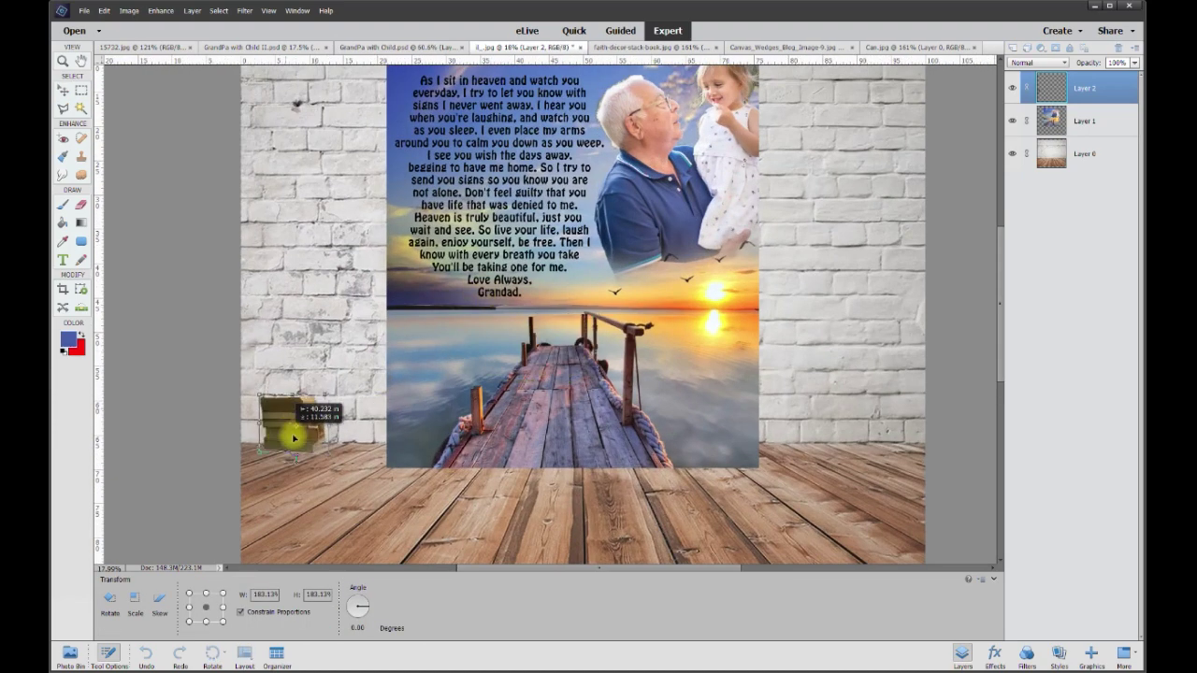
{"action": "left_click_drag", "start_coordinate": [293, 438], "coordinate": [319, 459]}
{"action": "left_click_drag", "start_coordinate": [349, 414], "coordinate": [422, 352]}
{"action": "left_click", "coordinate": [383, 479]}
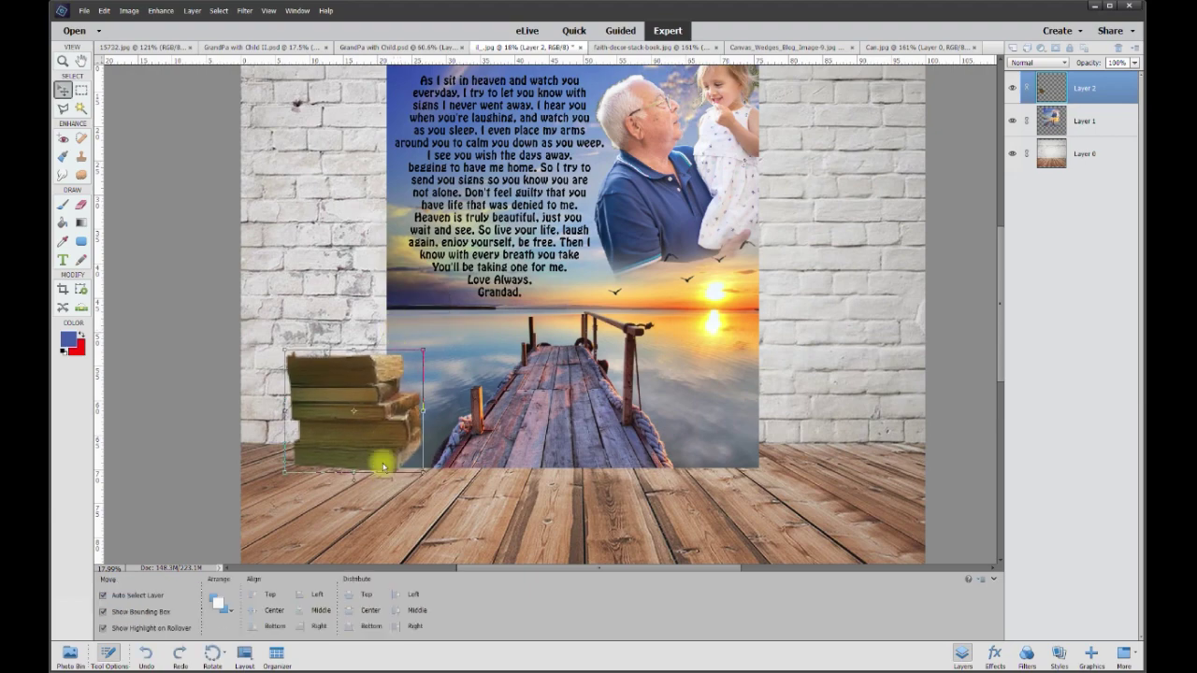
- Shift the books left and down so they rest on the floor at lower left
{"action": "left_click_drag", "start_coordinate": [361, 415], "coordinate": [324, 427]}
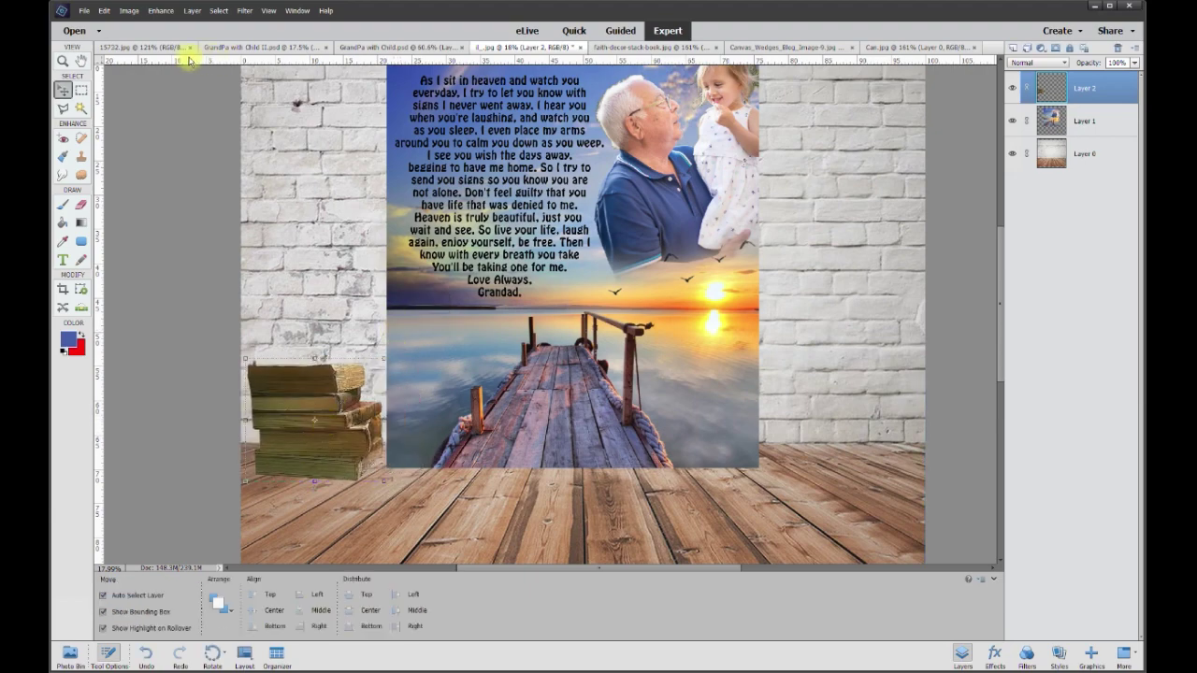
{"action": "left_click", "coordinate": [165, 47]}
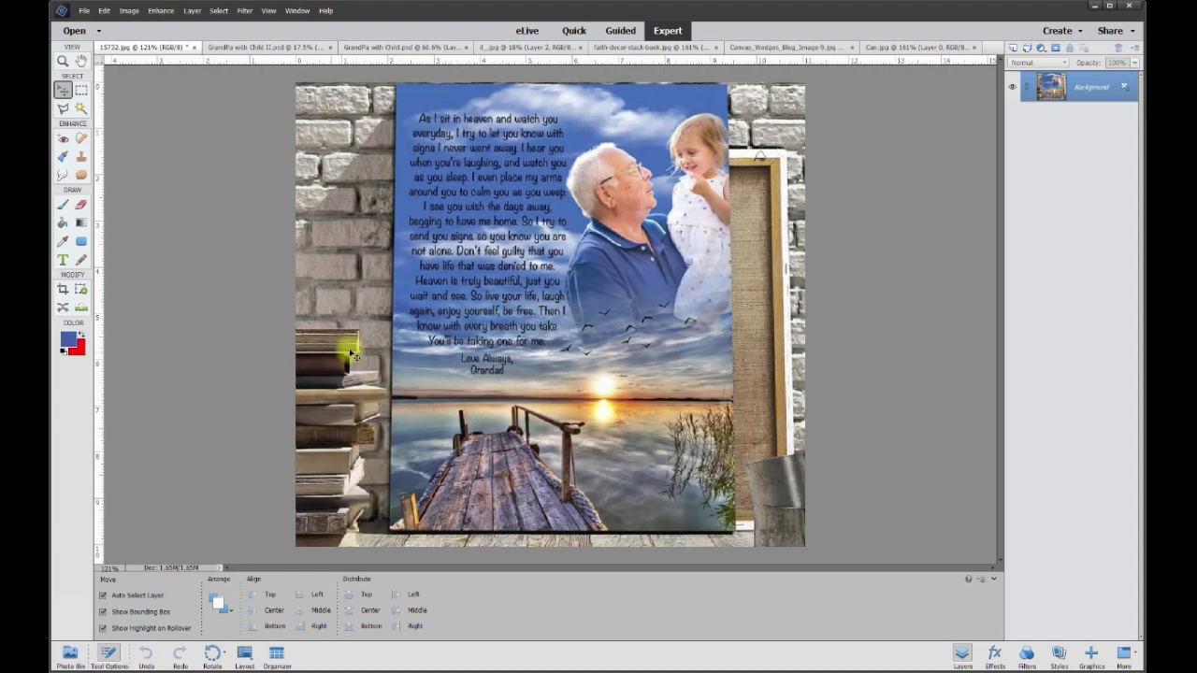
{"action": "left_click", "coordinate": [547, 46]}
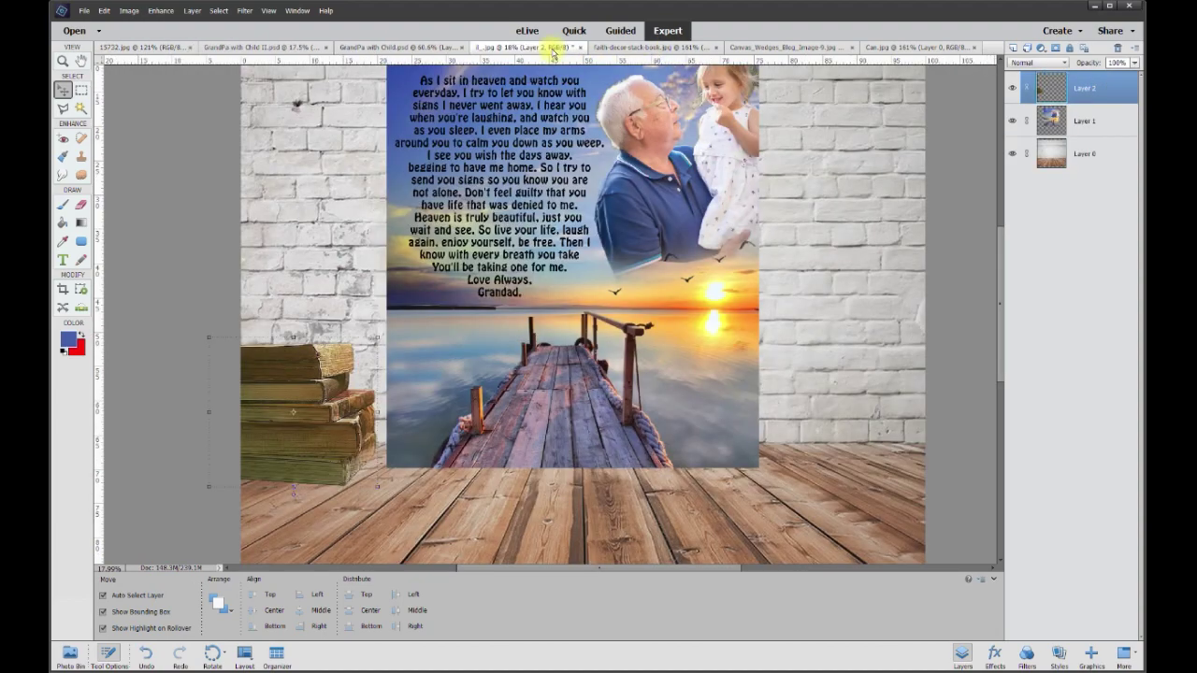
{"action": "mouse_move", "coordinate": [321, 441]}
{"action": "left_mouse_down"}
{"action": "mouse_move", "coordinate": [322, 455]}
{"action": "mouse_move", "coordinate": [321, 443]}
{"action": "left_mouse_up"}
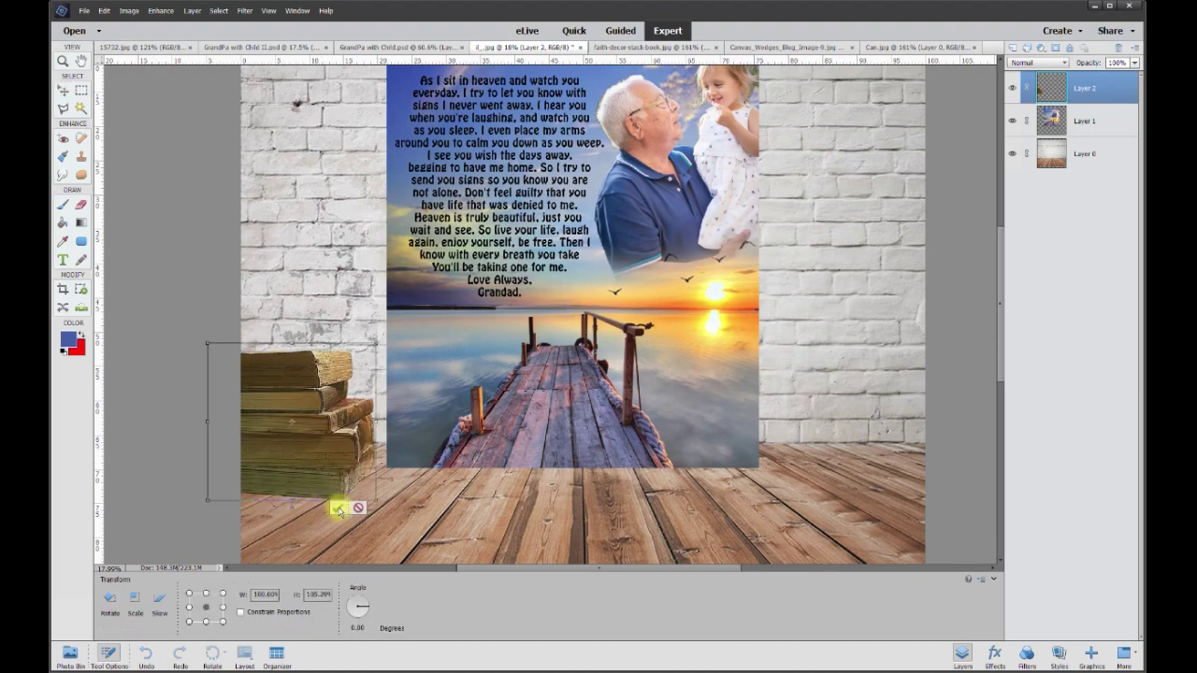
{"action": "left_click", "coordinate": [141, 47]}
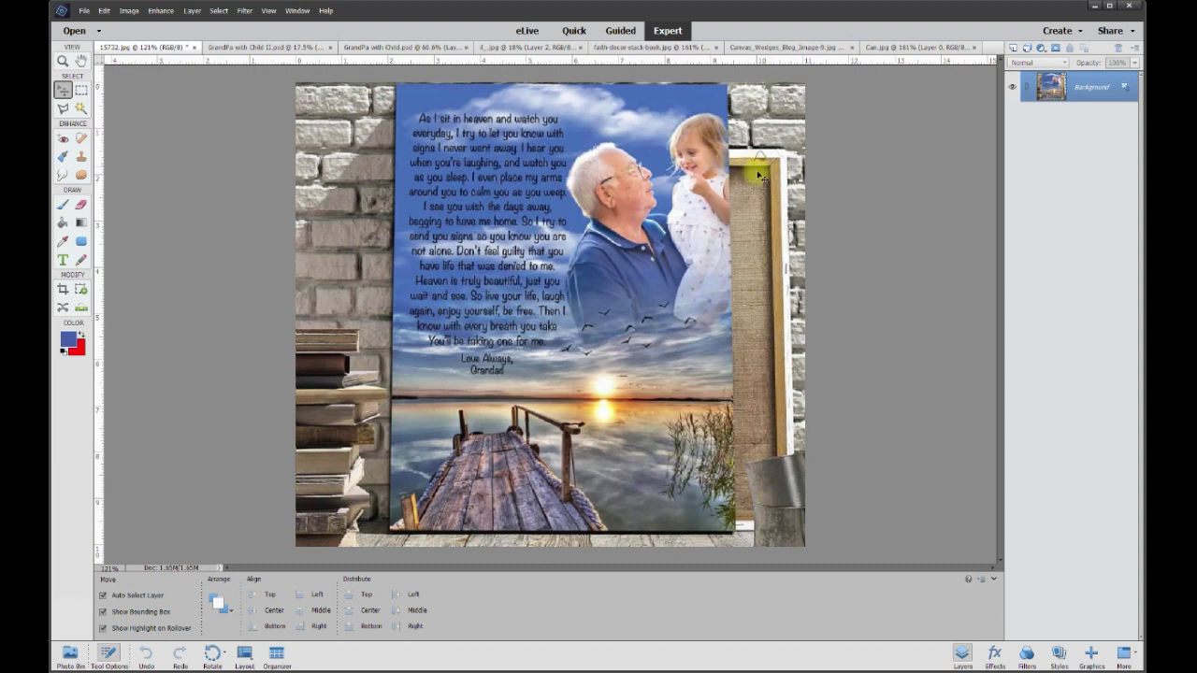
- Bring the canvas-back image into the collage and scale it up to about 341%
{"action": "left_click", "coordinate": [751, 48]}
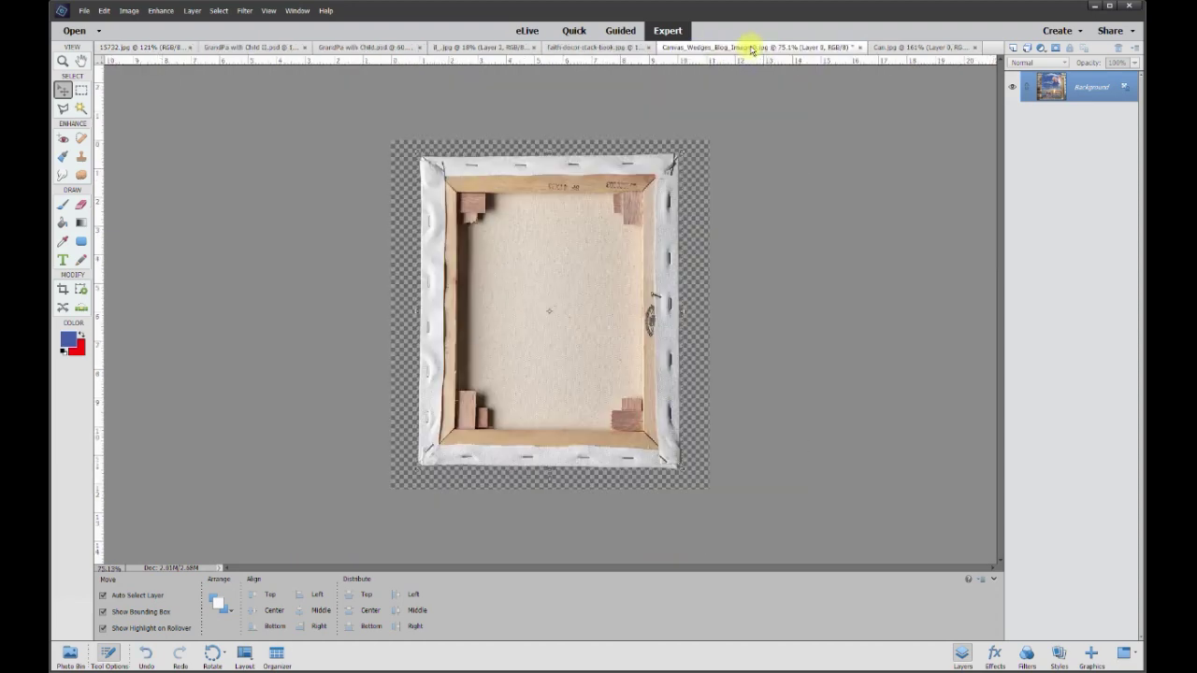
{"action": "left_click_drag", "start_coordinate": [579, 205], "coordinate": [754, 305]}
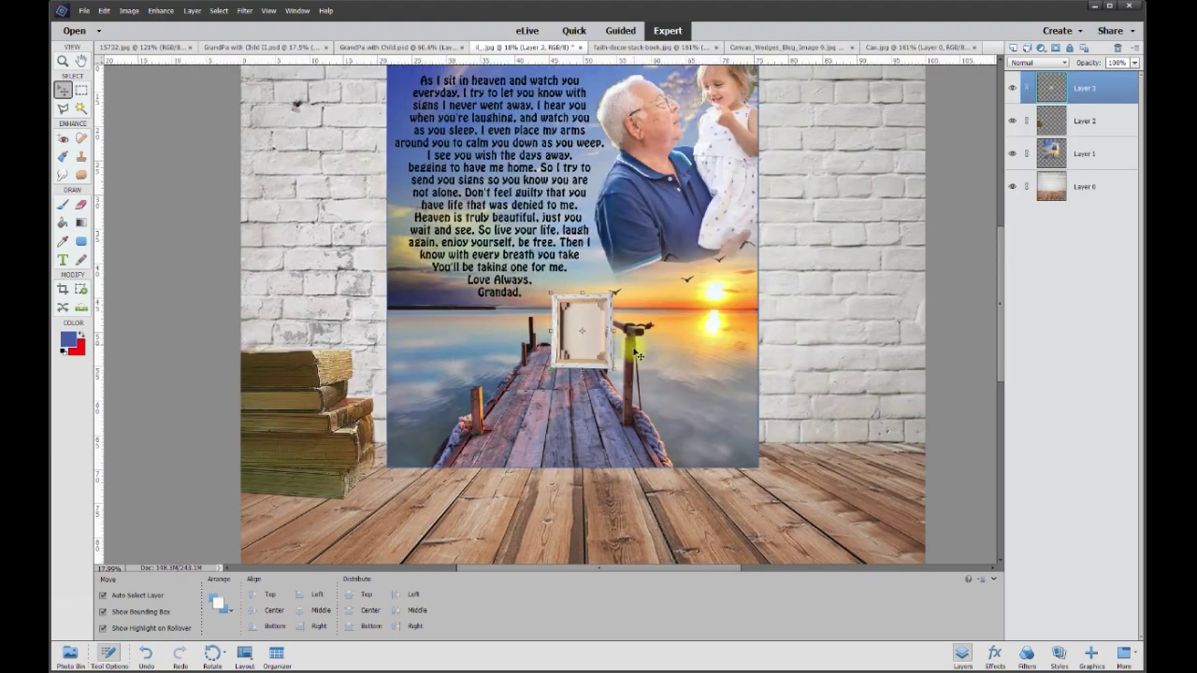
{"action": "left_click_drag", "start_coordinate": [613, 368], "coordinate": [776, 540]}
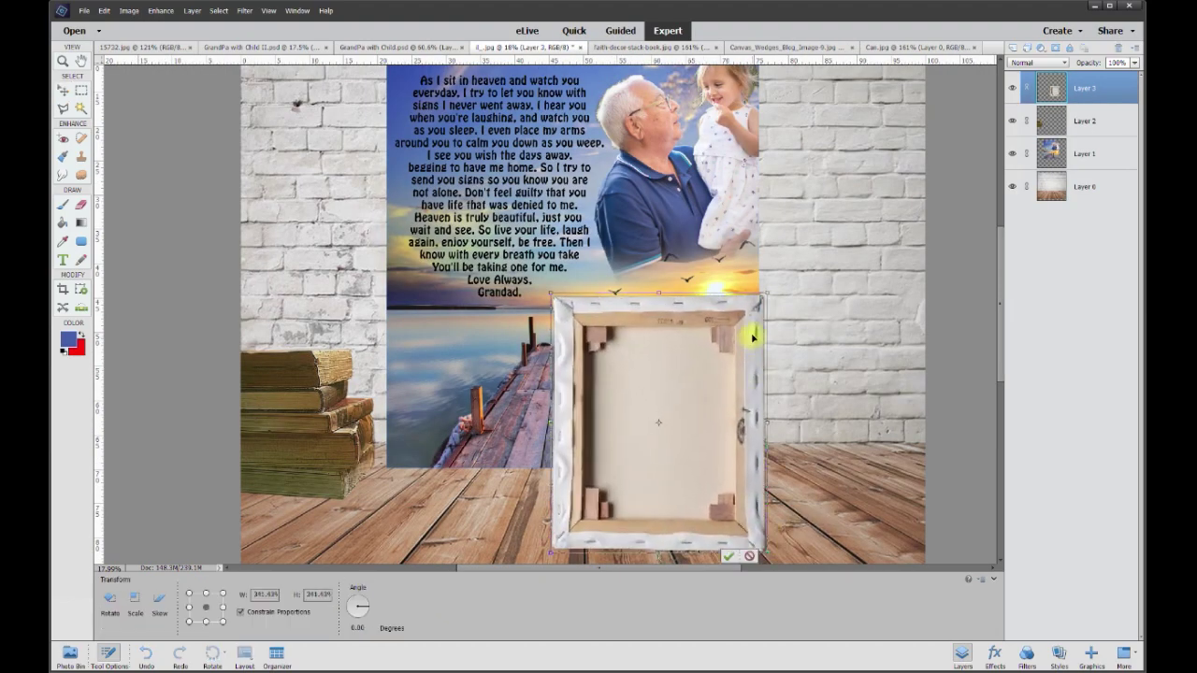
{"action": "left_click_drag", "start_coordinate": [755, 339], "coordinate": [775, 209]}
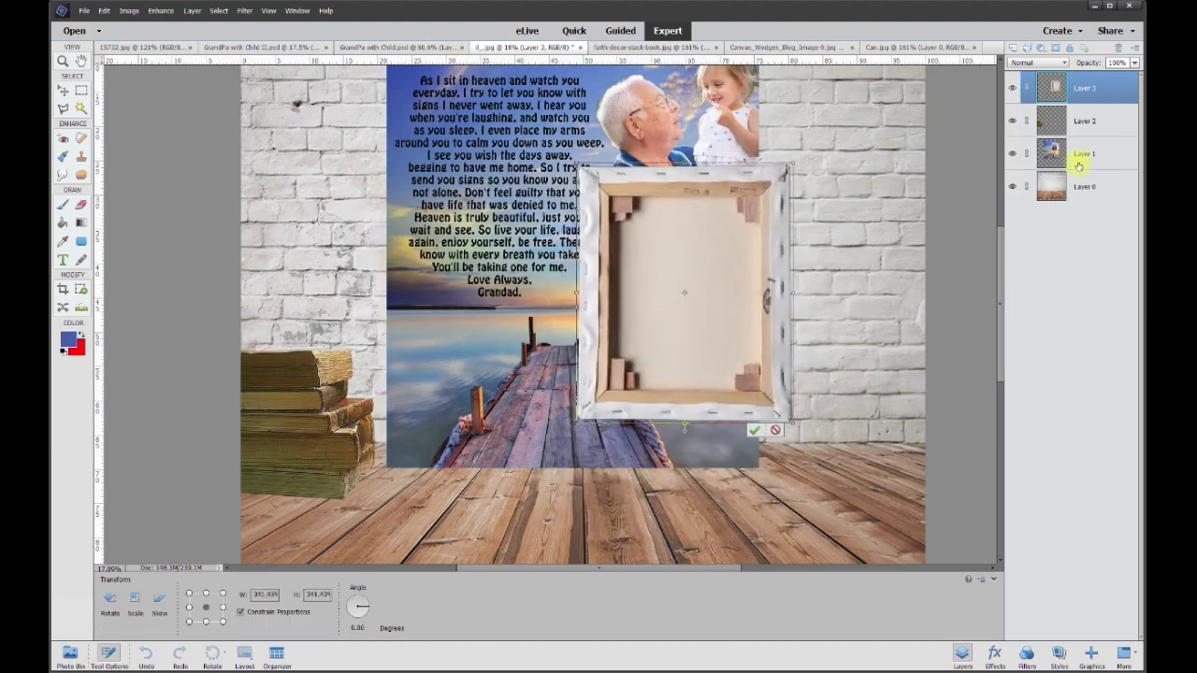
{"action": "left_click", "coordinate": [1086, 88]}
- Move the canvas back beneath the poem photo layer, along its right edge, extended to the floor
{"action": "left_click_drag", "start_coordinate": [1087, 85], "coordinate": [1090, 160]}
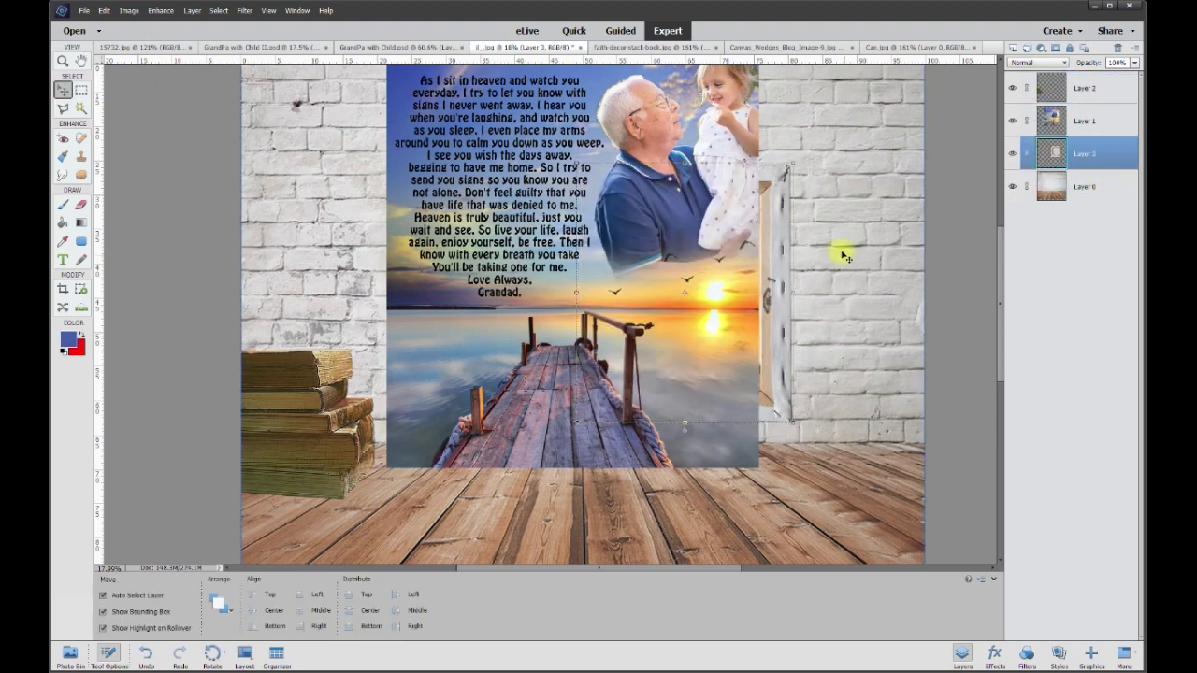
{"action": "left_click_drag", "start_coordinate": [775, 249], "coordinate": [795, 206]}
{"action": "scroll", "coordinate": [795, 206], "scroll_direction": "down", "scroll_amount": 1}
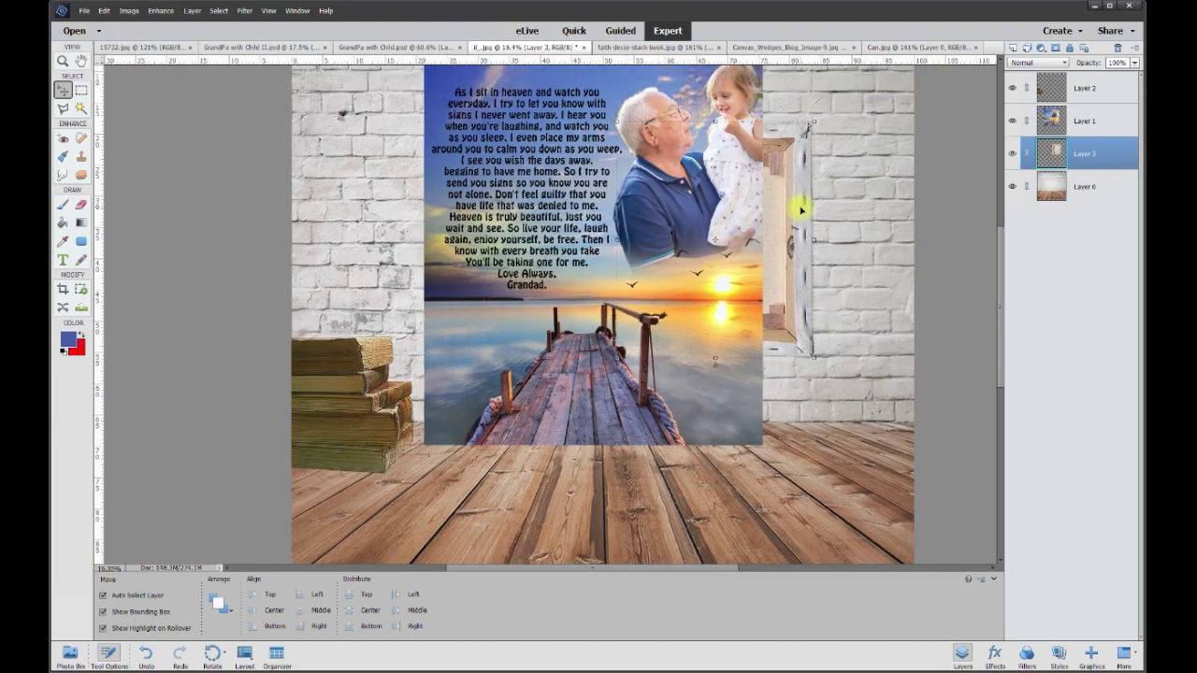
{"action": "left_click_drag", "start_coordinate": [999, 249], "coordinate": [995, 235]}
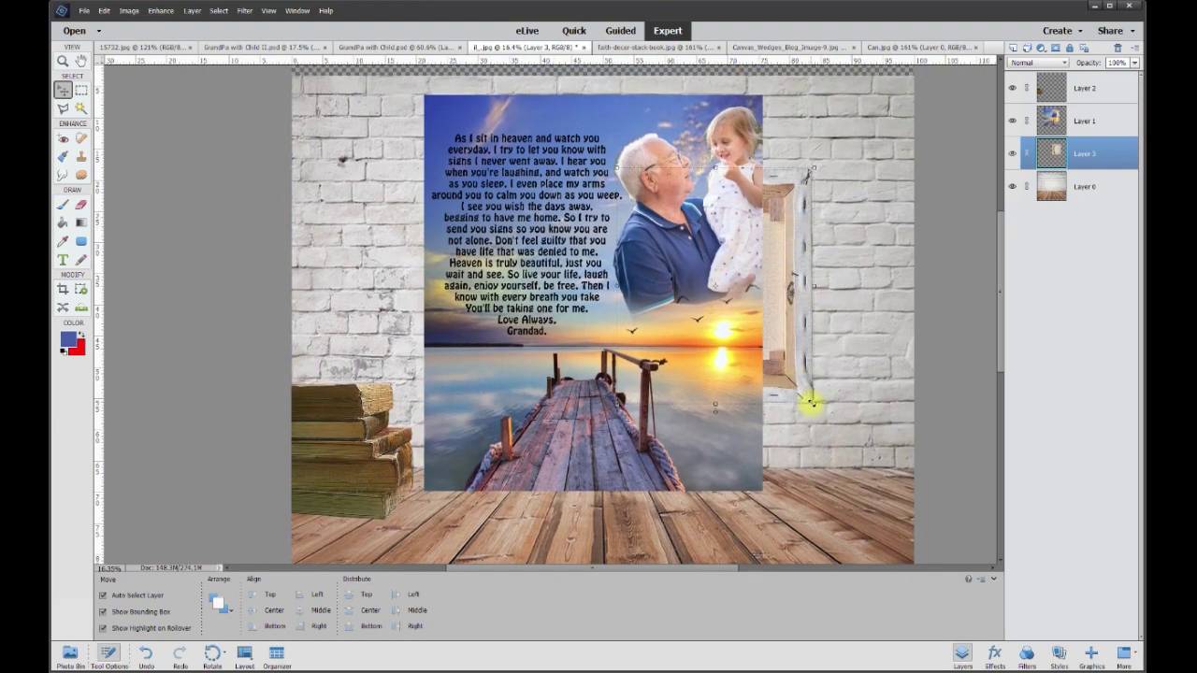
{"action": "left_click_drag", "start_coordinate": [813, 405], "coordinate": [839, 478]}
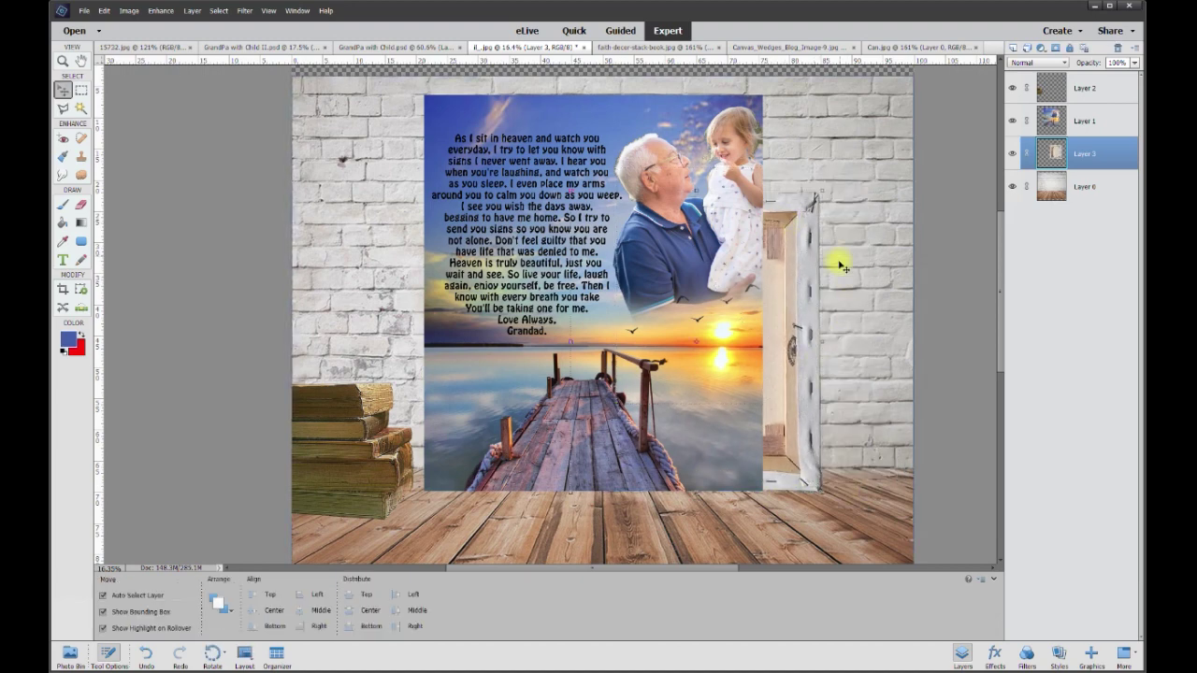
{"action": "left_click", "coordinate": [128, 49]}
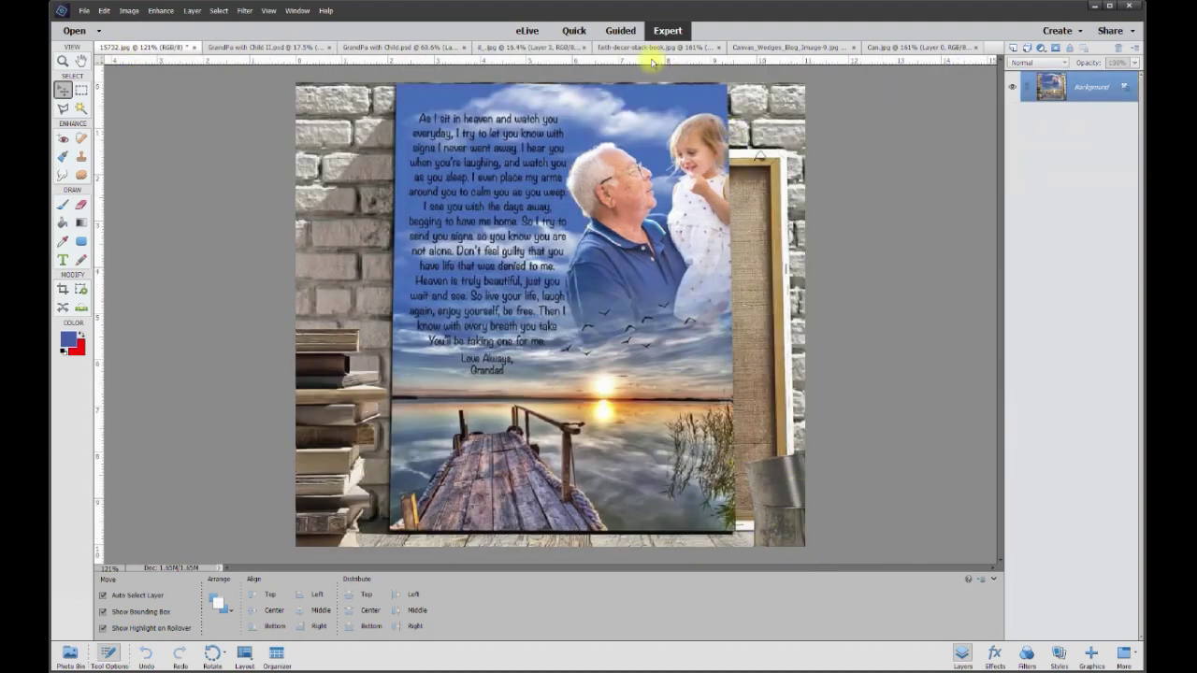
- Bring the rusty paint can from Can.jpg into the collage, shrink it, and stand it on the lower-right floor
{"action": "left_click", "coordinate": [884, 46]}
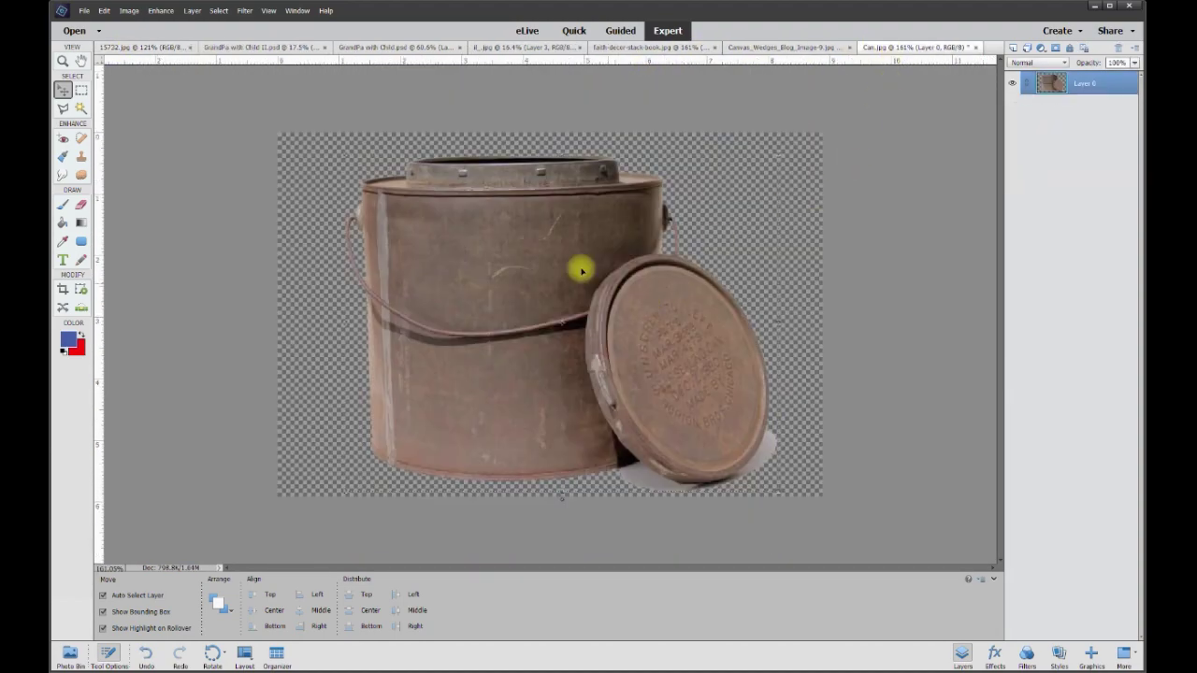
{"action": "left_click_drag", "start_coordinate": [524, 230], "coordinate": [829, 406]}
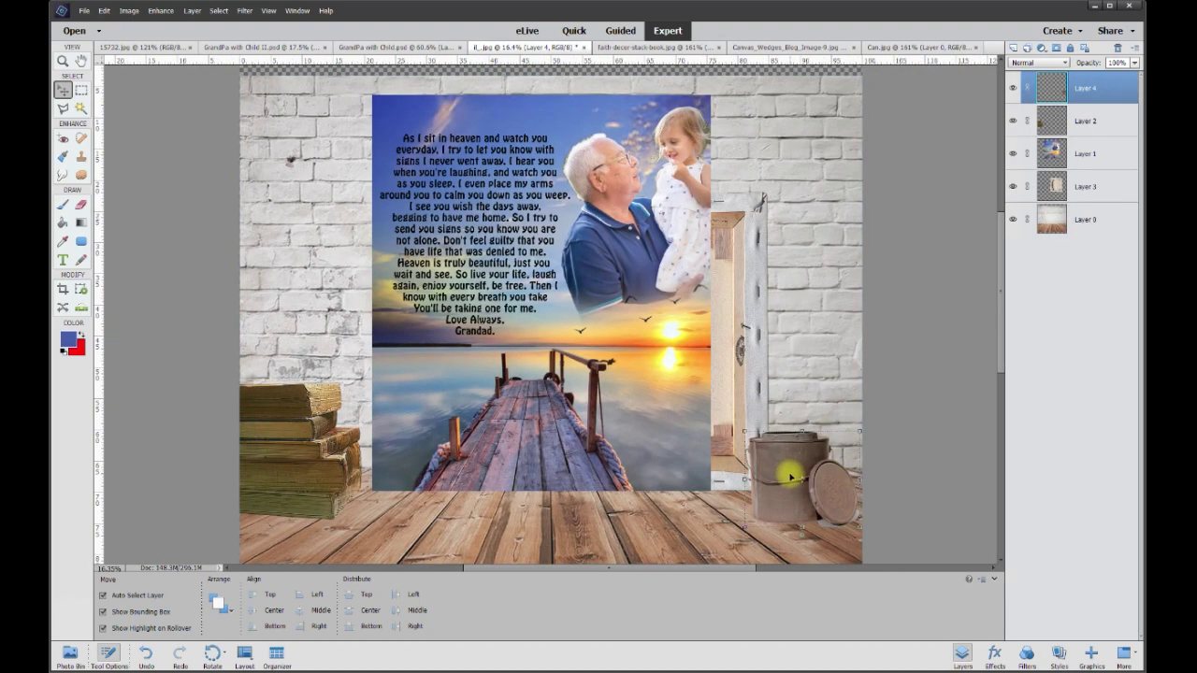
{"action": "left_click_drag", "start_coordinate": [790, 477], "coordinate": [774, 476]}
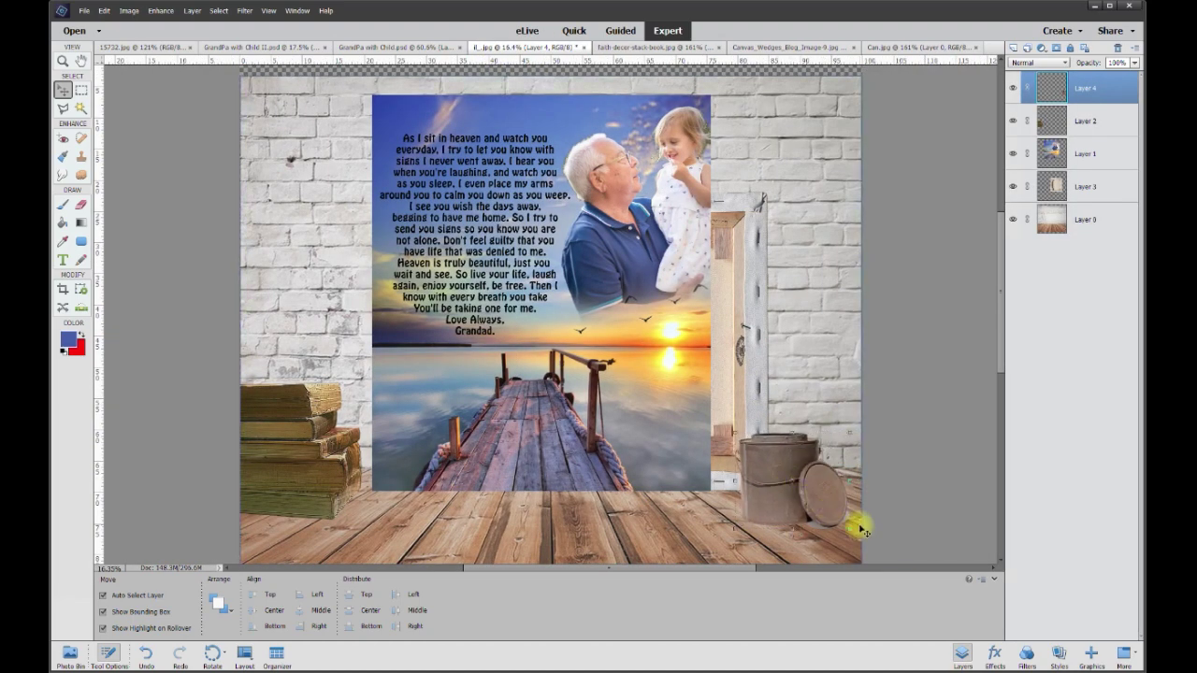
{"action": "left_click_drag", "start_coordinate": [850, 526], "coordinate": [809, 540]}
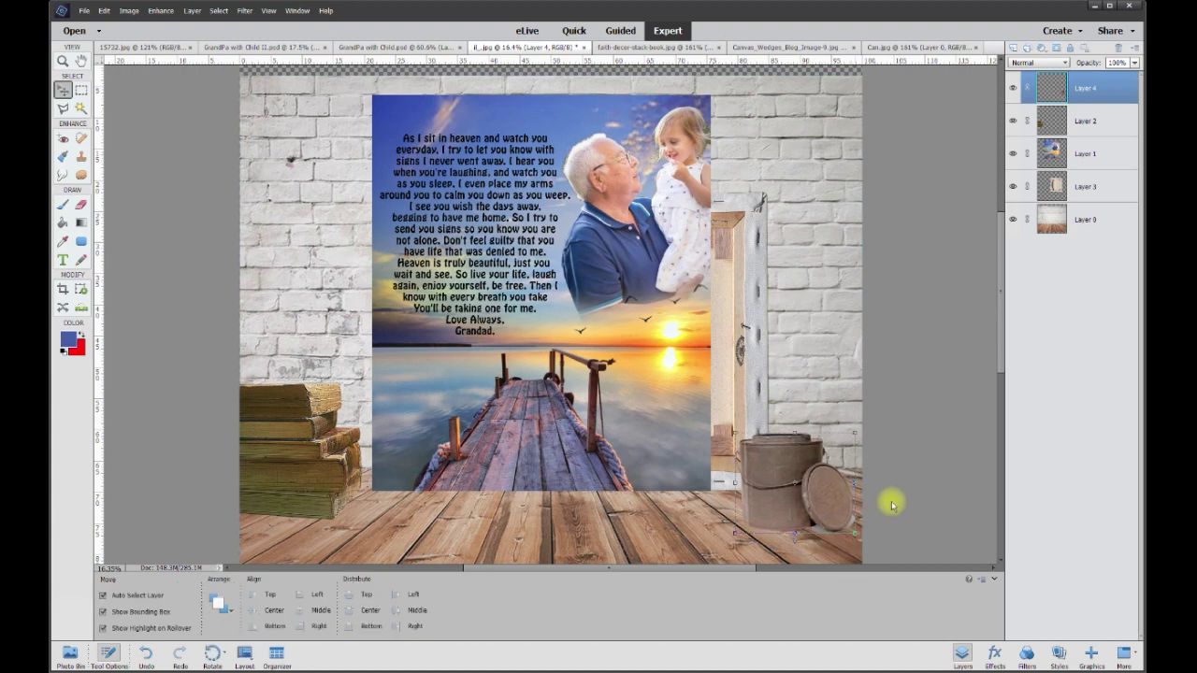
{"action": "left_click", "coordinate": [892, 500]}
{"action": "key", "text": "ctrl+0"}
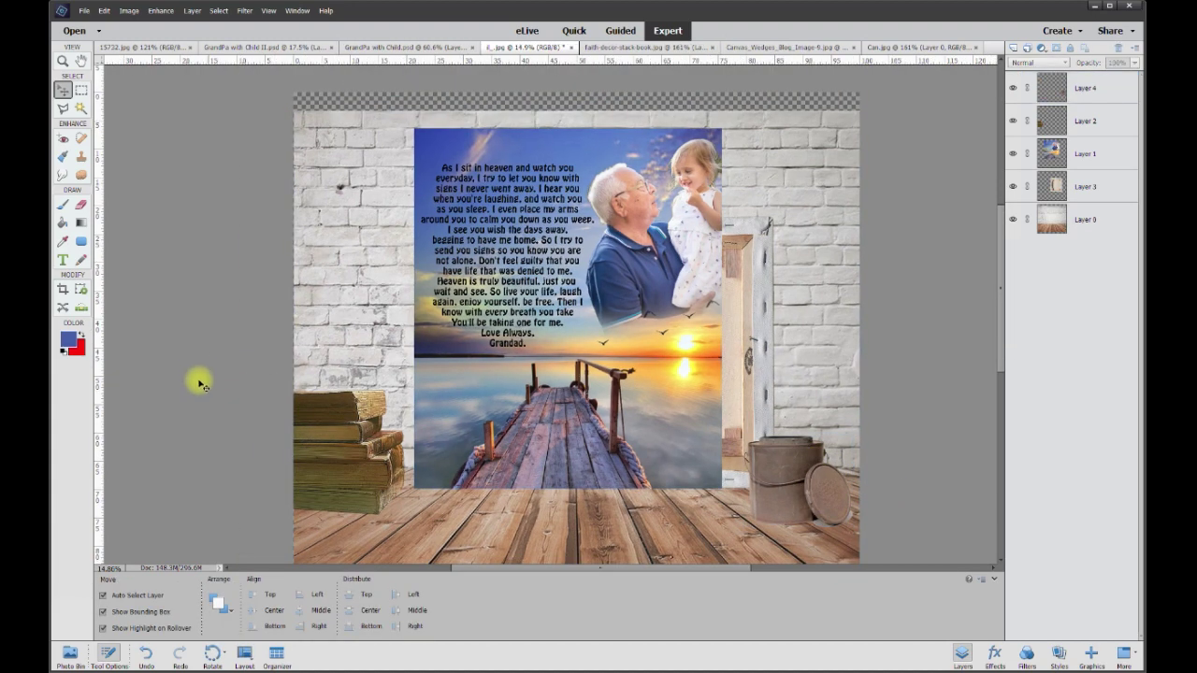
- Crop the collage to a box around the poem photo and nearby brick wall, dropping most of the floor
{"action": "left_click", "coordinate": [63, 290]}
{"action": "key", "text": "ctrl+0"}
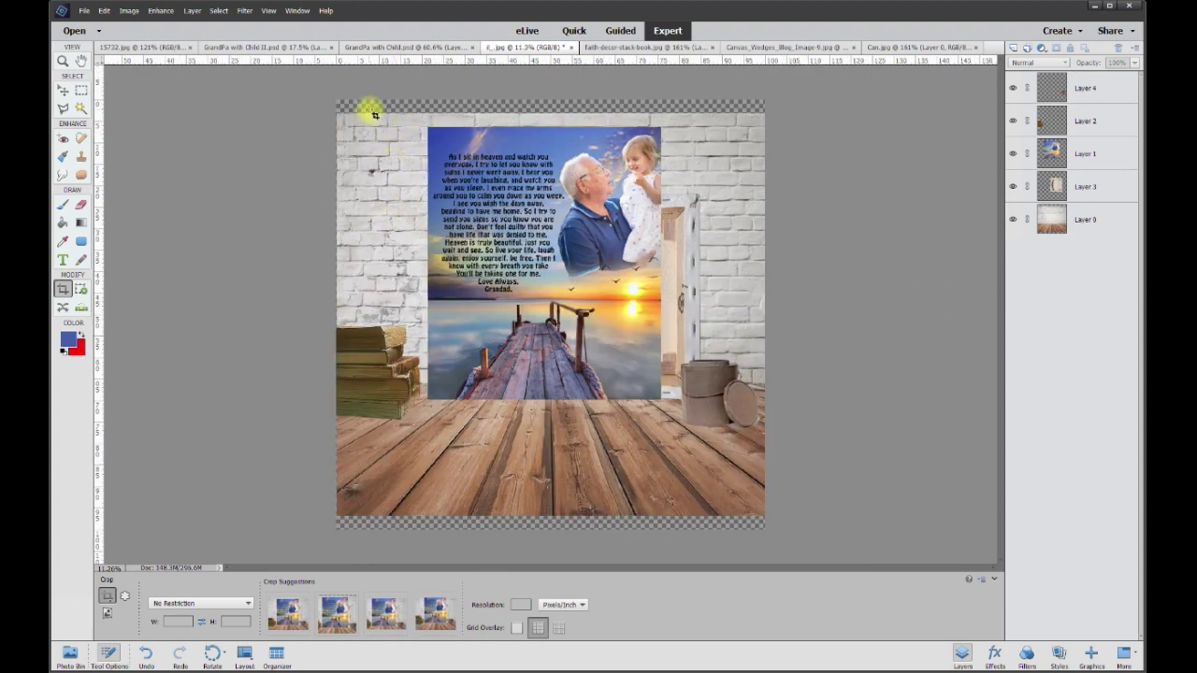
{"action": "left_click_drag", "start_coordinate": [371, 120], "coordinate": [713, 436]}
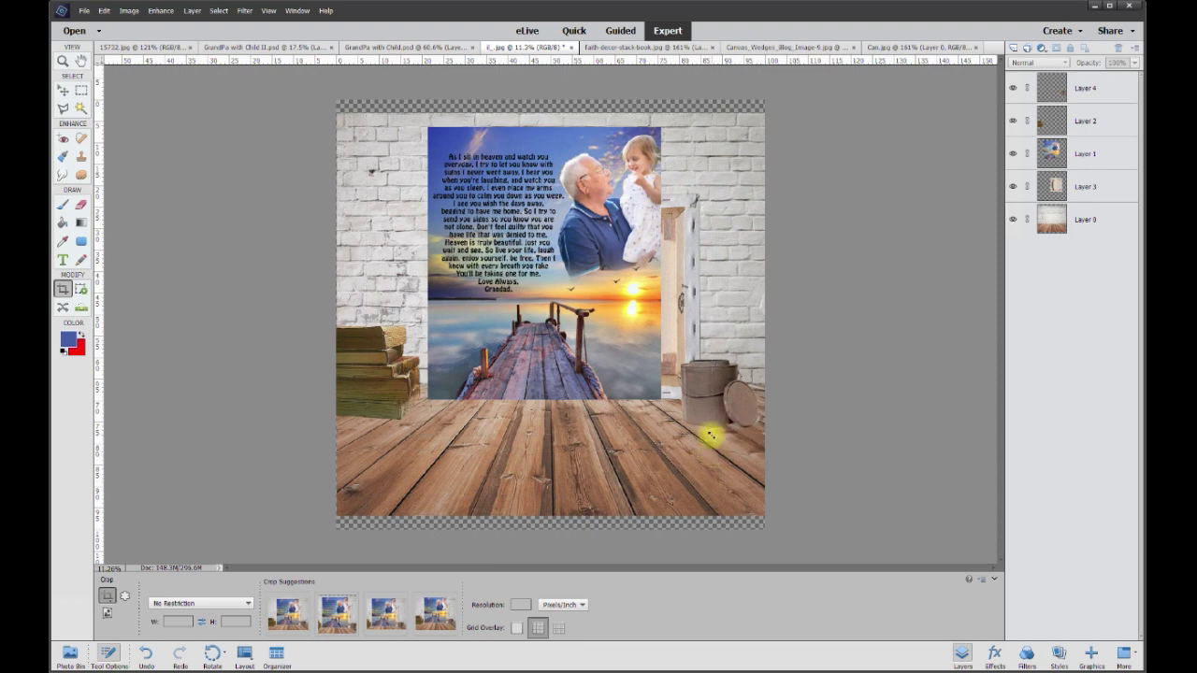
{"action": "scroll", "coordinate": [611, 275], "scroll_direction": "up", "scroll_amount": 2}
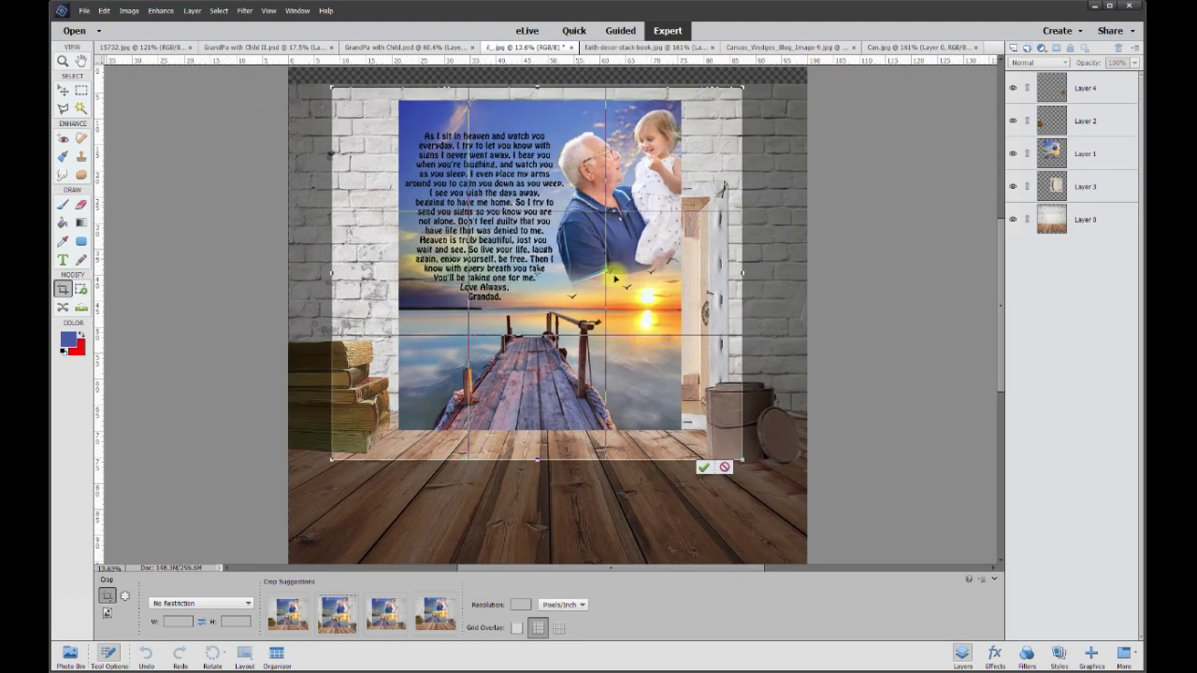
{"action": "left_click", "coordinate": [703, 467]}
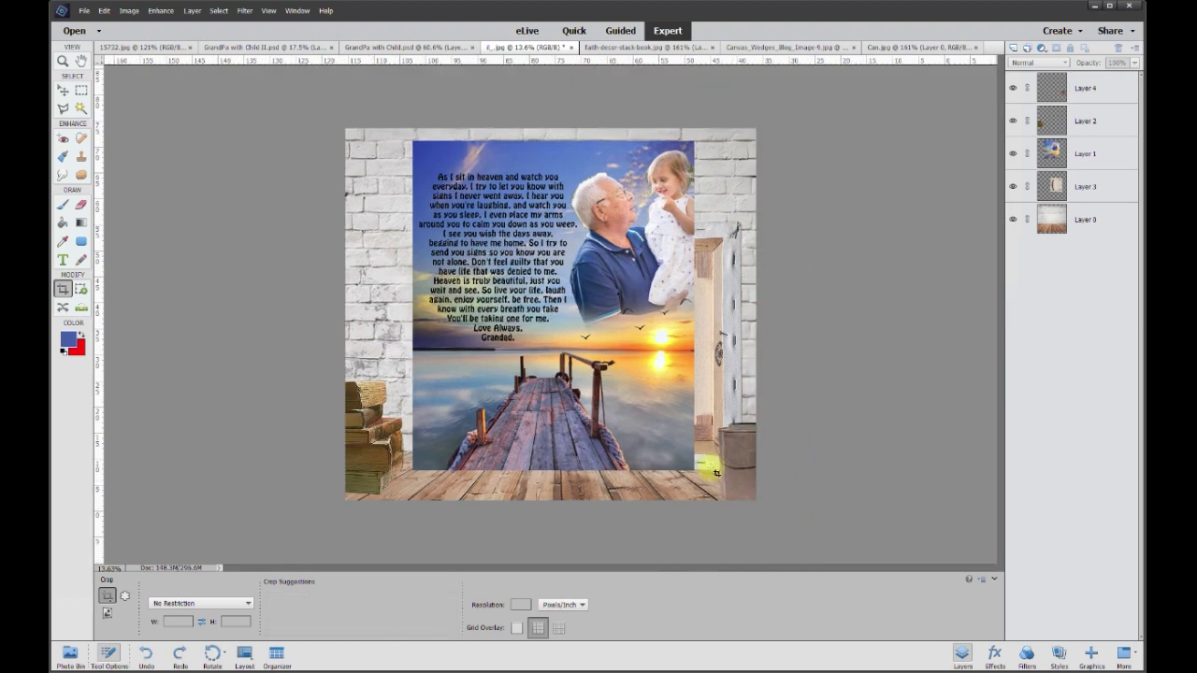
{"action": "scroll", "coordinate": [697, 477], "scroll_direction": "up", "scroll_amount": 1}
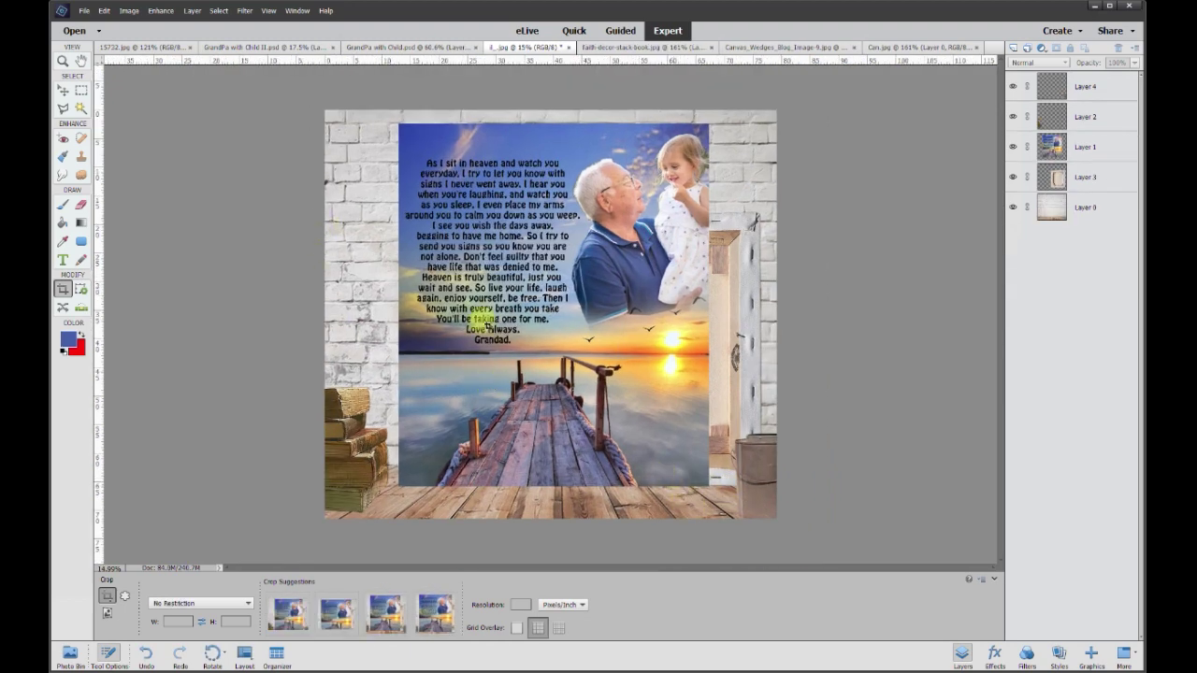
{"action": "left_click", "coordinate": [159, 48]}
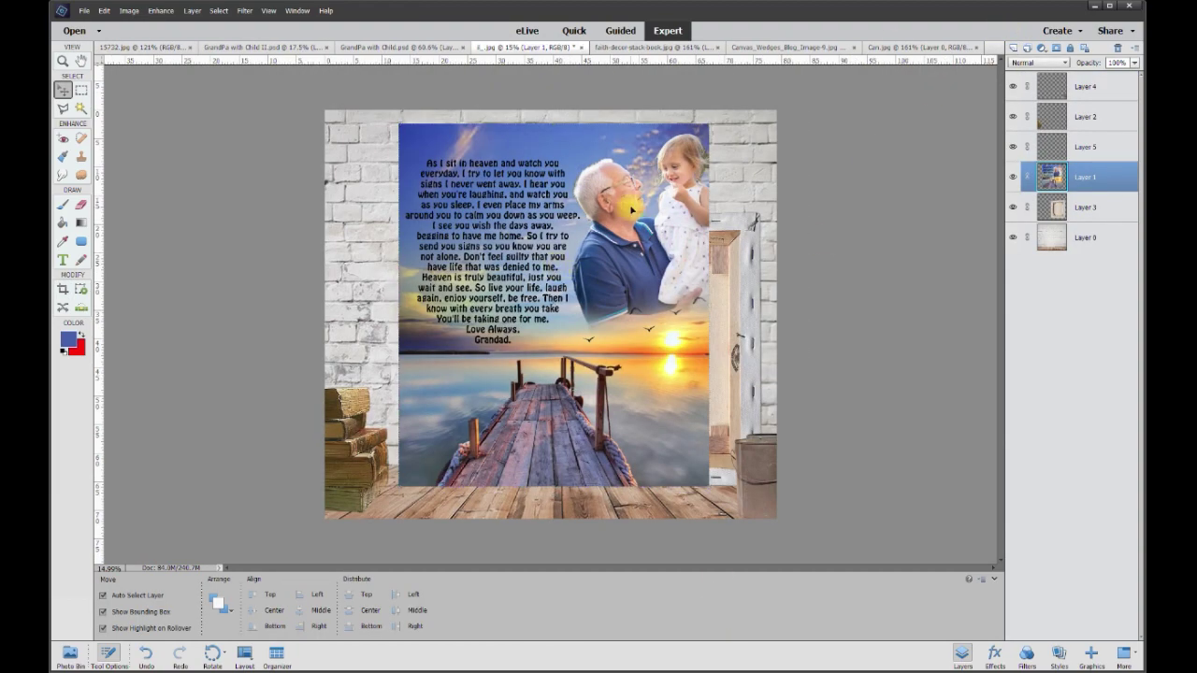
- Give the poem photo layer a Drop Shadow with size 103 px, distance 97 px and 84% opacity
{"action": "right_click", "coordinate": [633, 209]}
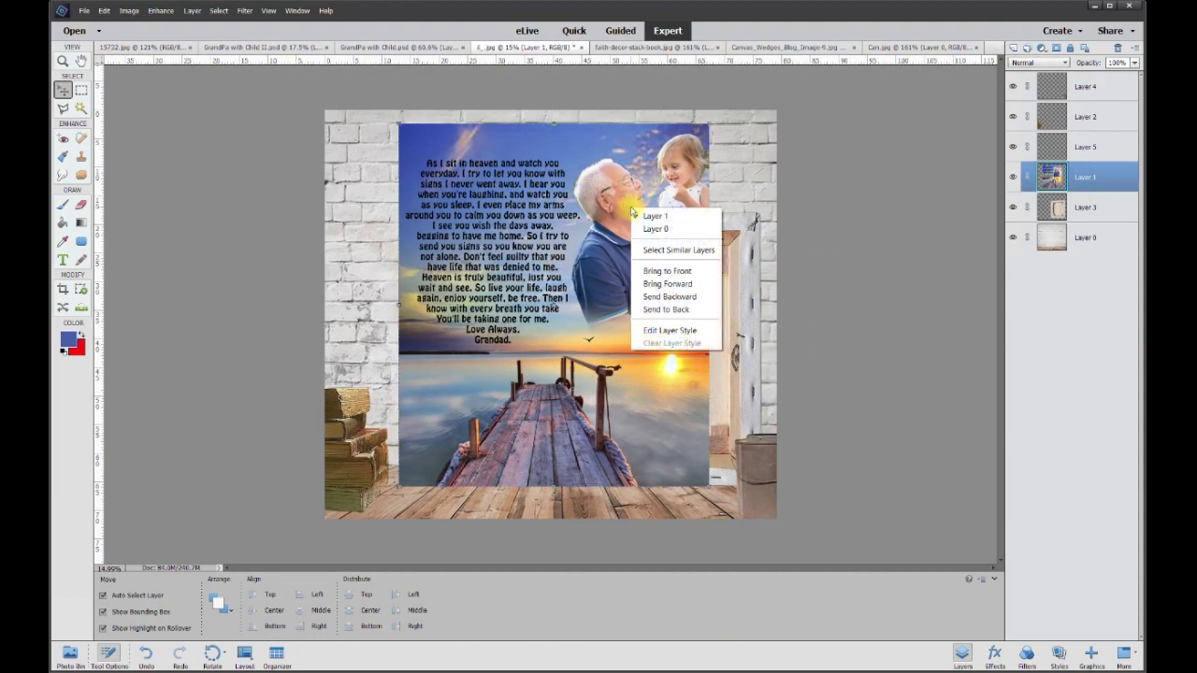
{"action": "left_click", "coordinate": [693, 329]}
{"action": "left_click", "coordinate": [770, 171]}
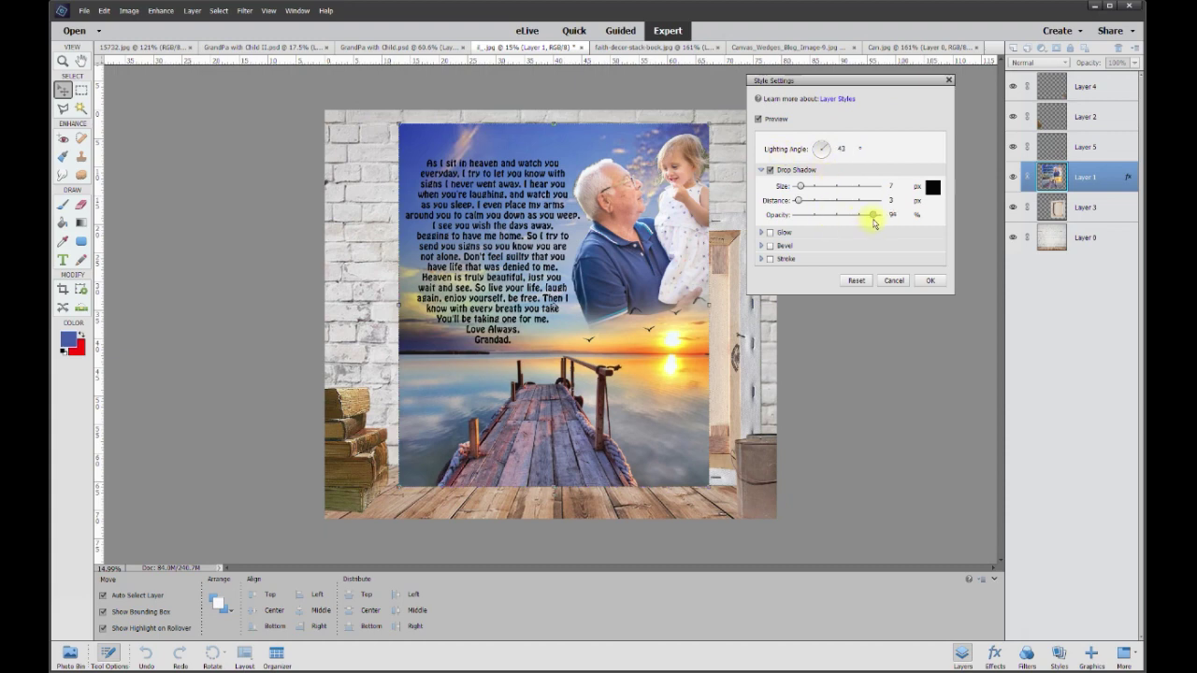
{"action": "left_click_drag", "start_coordinate": [794, 201], "coordinate": [820, 190]}
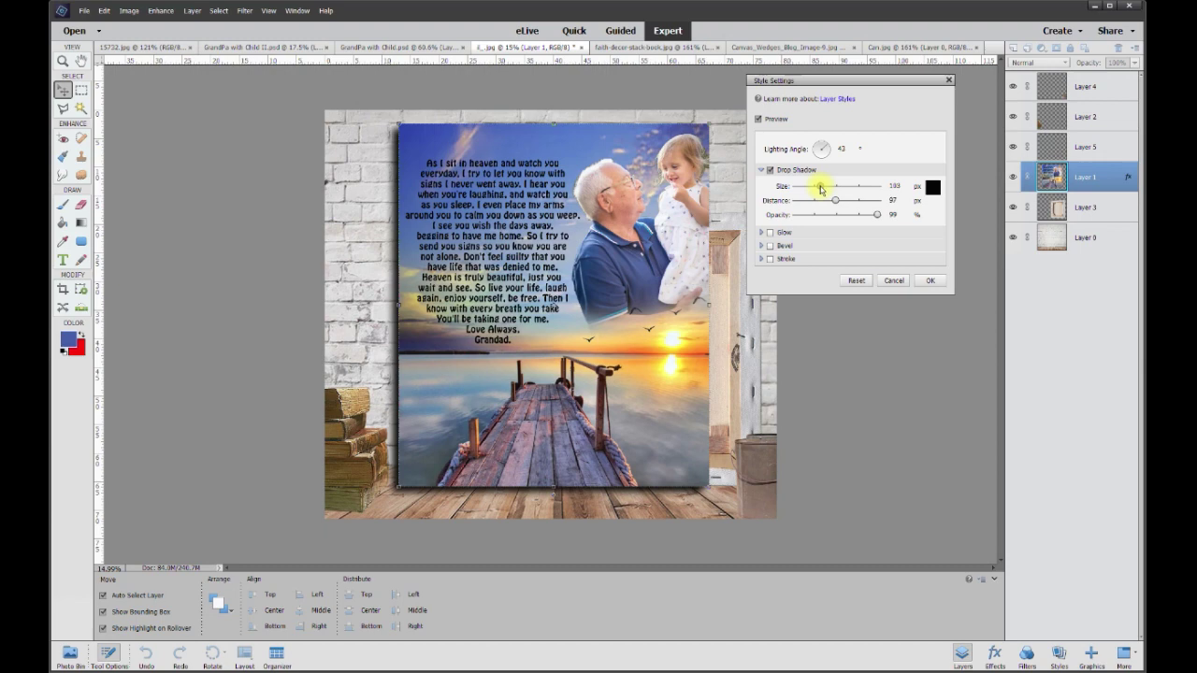
{"action": "mouse_move", "coordinate": [838, 204]}
{"action": "left_mouse_down"}
{"action": "mouse_move", "coordinate": [819, 198]}
{"action": "mouse_move", "coordinate": [834, 201]}
{"action": "left_mouse_up"}
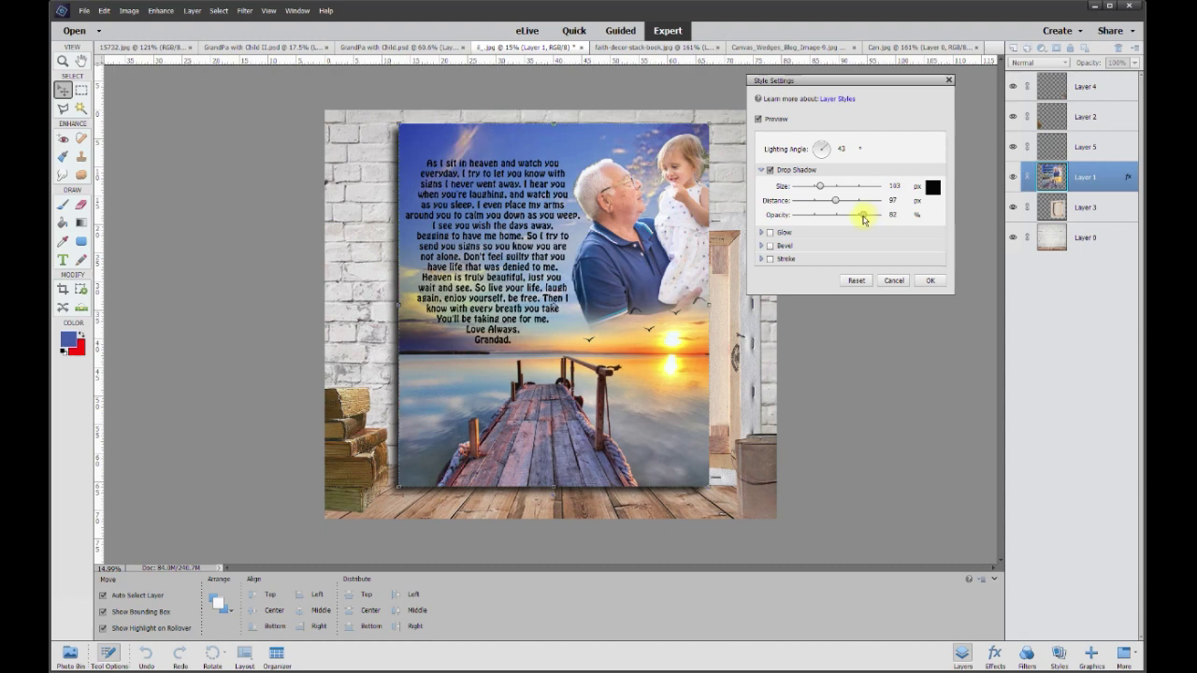
{"action": "left_click_drag", "start_coordinate": [855, 219], "coordinate": [865, 215]}
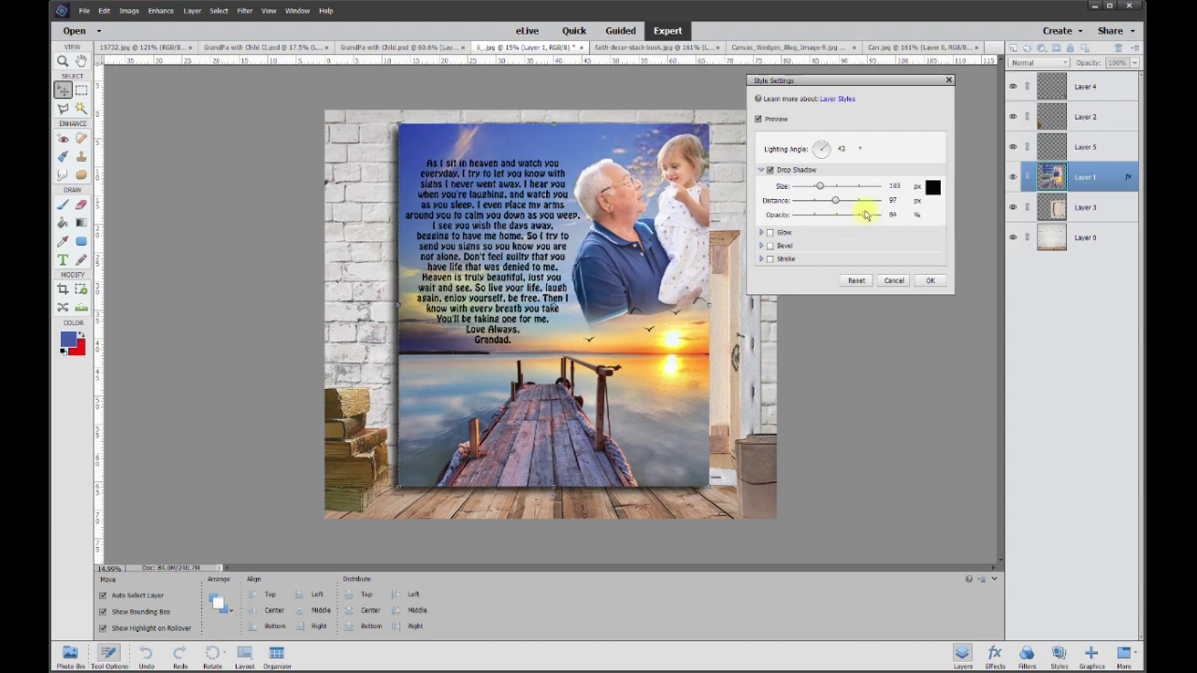
{"action": "left_click", "coordinate": [930, 281]}
- Check the finished reference collage, then return to the working brick-wall collage
{"action": "left_click", "coordinate": [143, 48]}
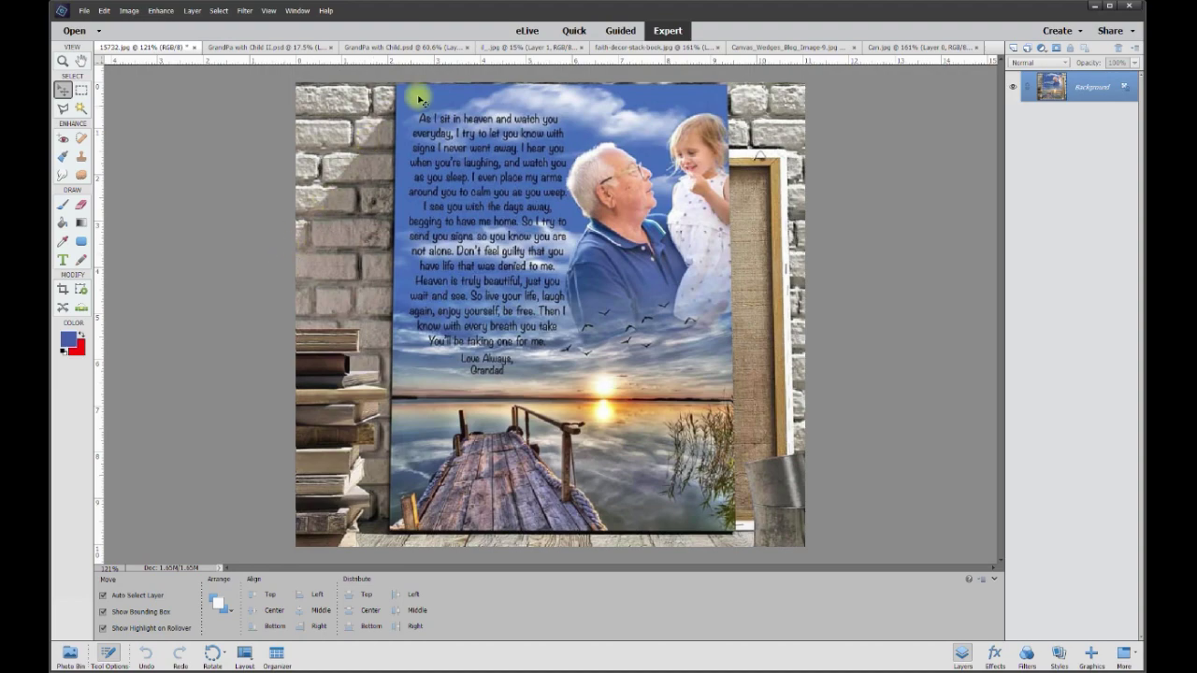
{"action": "left_click", "coordinate": [499, 52]}
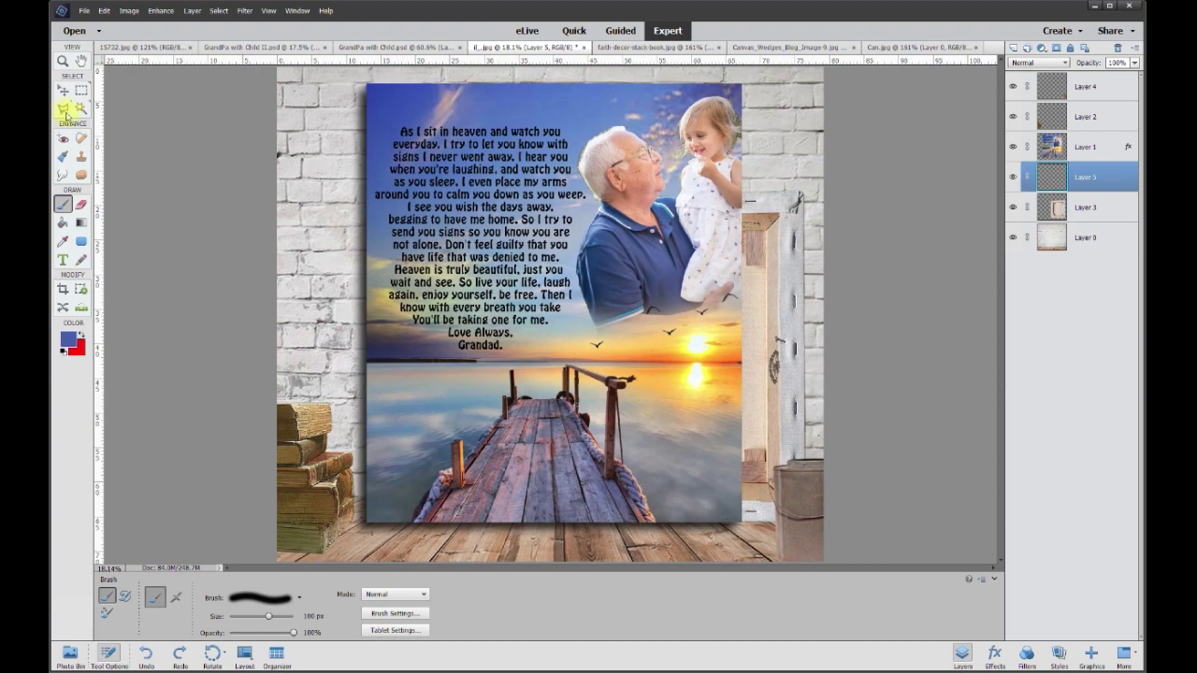
{"action": "left_click", "coordinate": [64, 111]}
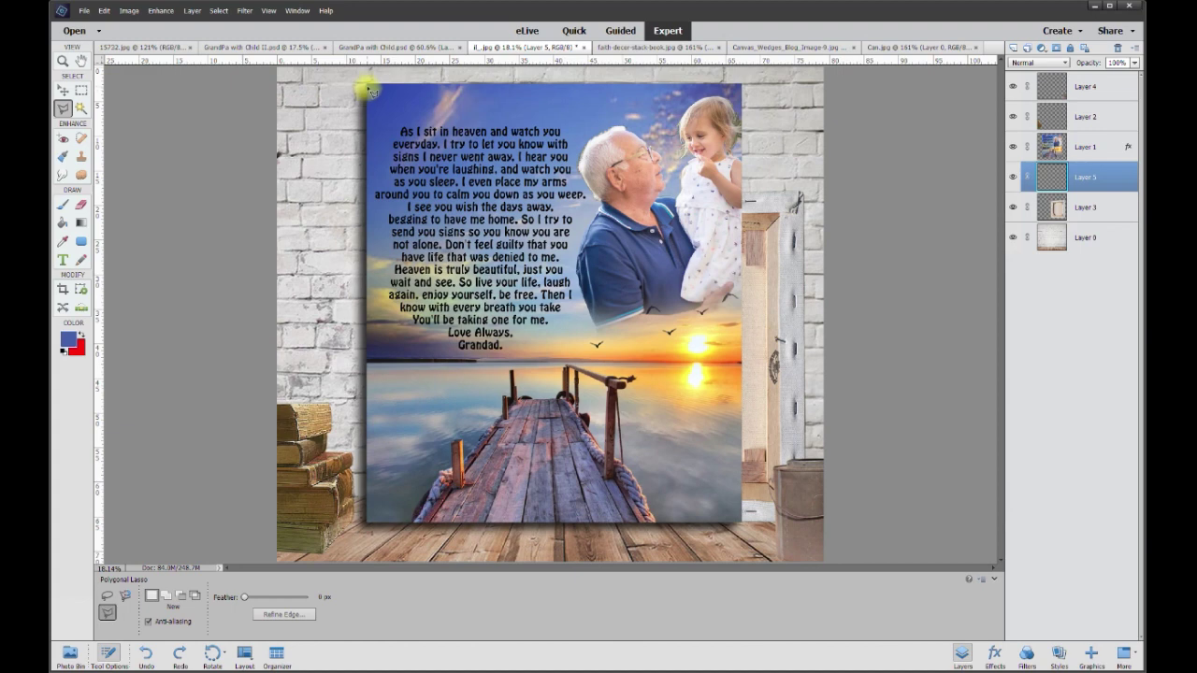
- Outline a slanted wedge selection on the wall along the print's left side with the Polygonal Lasso
{"action": "left_click", "coordinate": [270, 273]}
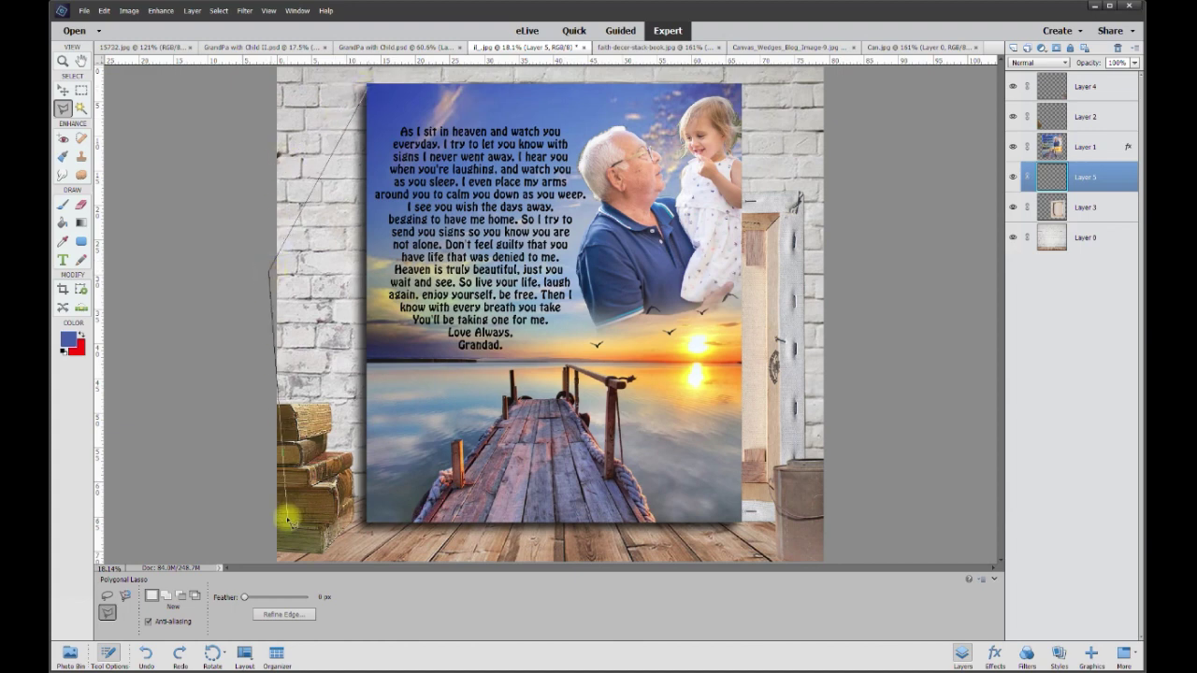
{"action": "left_click", "coordinate": [275, 521]}
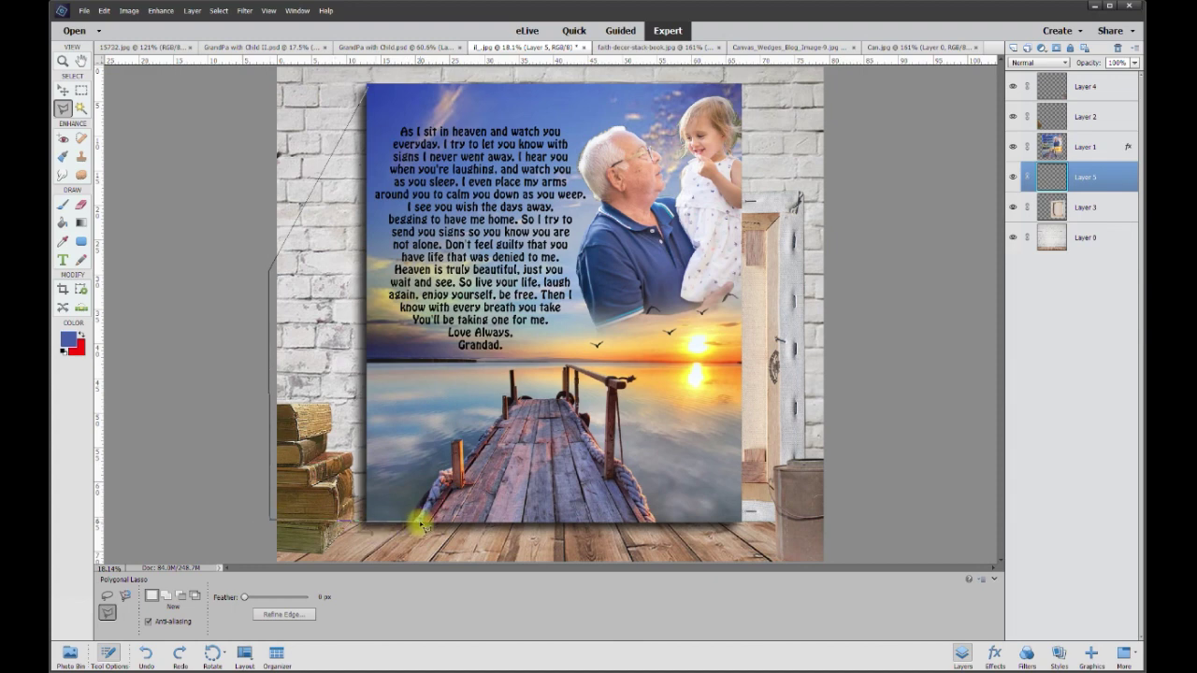
{"action": "left_click", "coordinate": [419, 524]}
{"action": "left_click", "coordinate": [406, 95]}
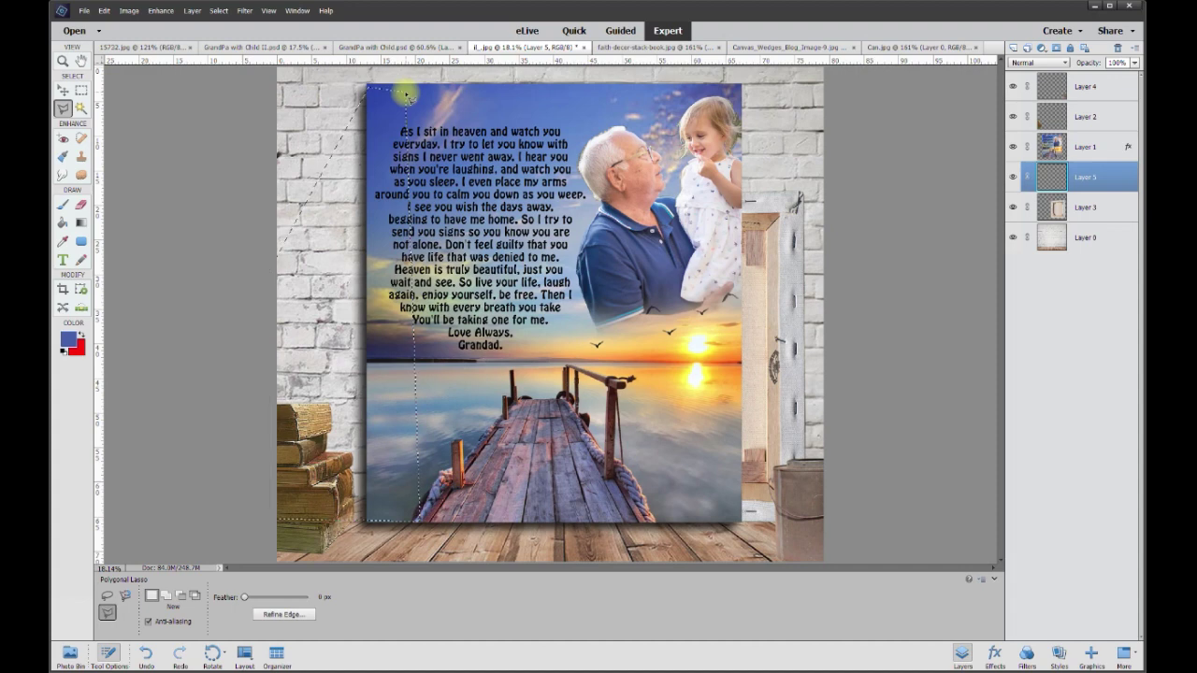
- Set the foreground colour to black and fill the wedge selection on Layer 5 with it
{"action": "key", "text": "i"}
{"action": "left_click", "coordinate": [68, 338]}
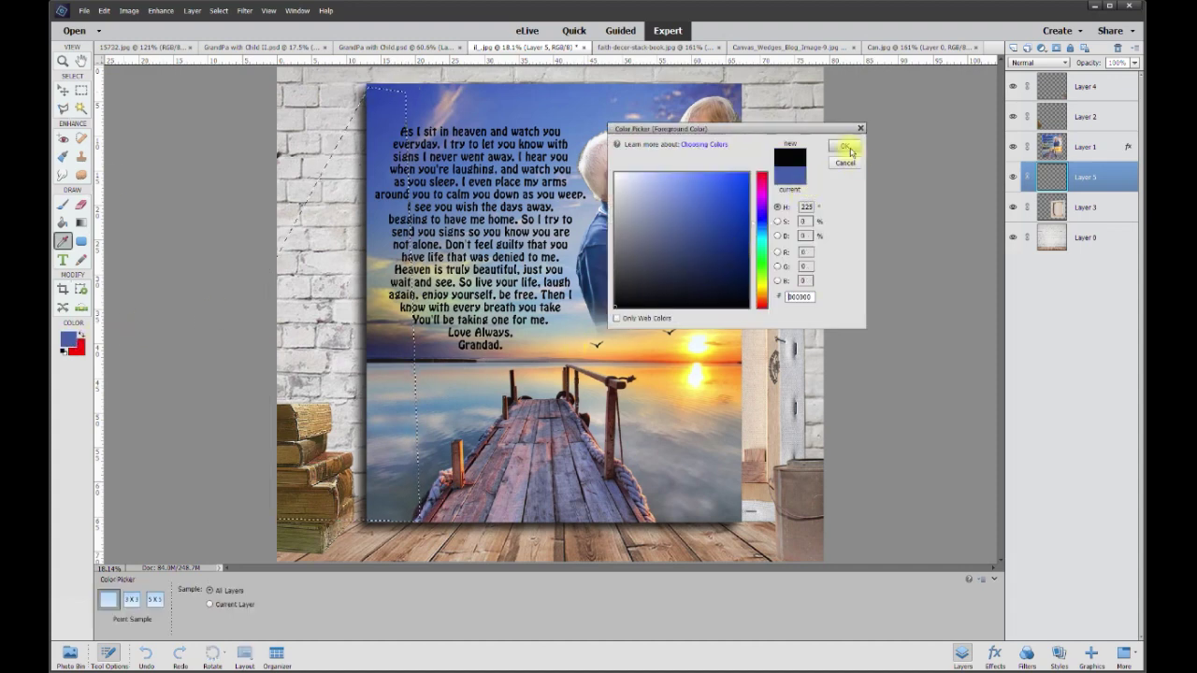
{"action": "left_click", "coordinate": [844, 162]}
{"action": "left_click", "coordinate": [63, 222]}
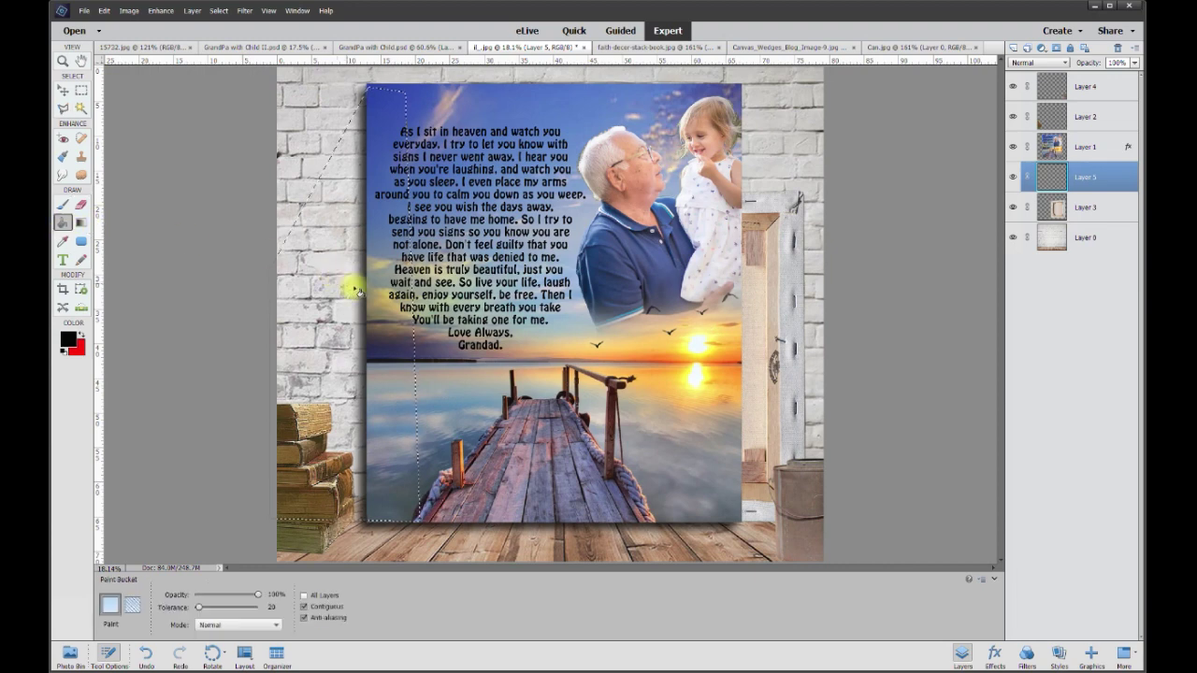
{"action": "left_click", "coordinate": [353, 292]}
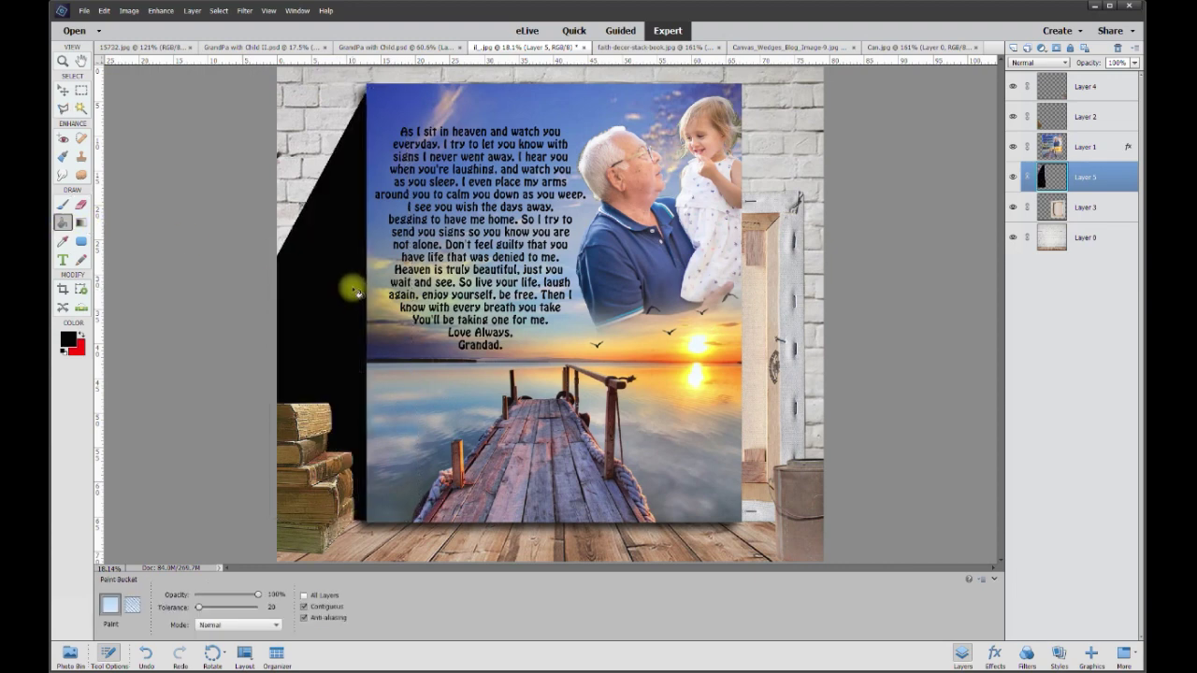
{"action": "left_click", "coordinate": [62, 87]}
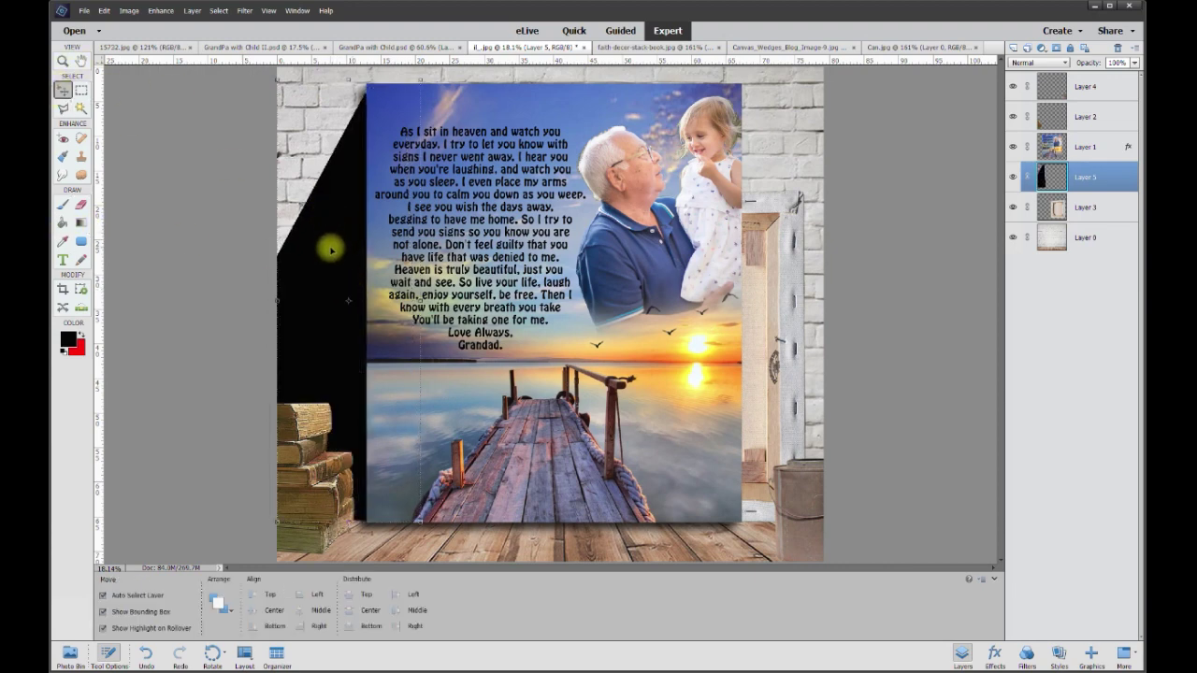
- Soften the black shadow wedge with a Gaussian Blur of radius about 153
{"action": "right_click", "coordinate": [331, 248]}
{"action": "left_click", "coordinate": [304, 299]}
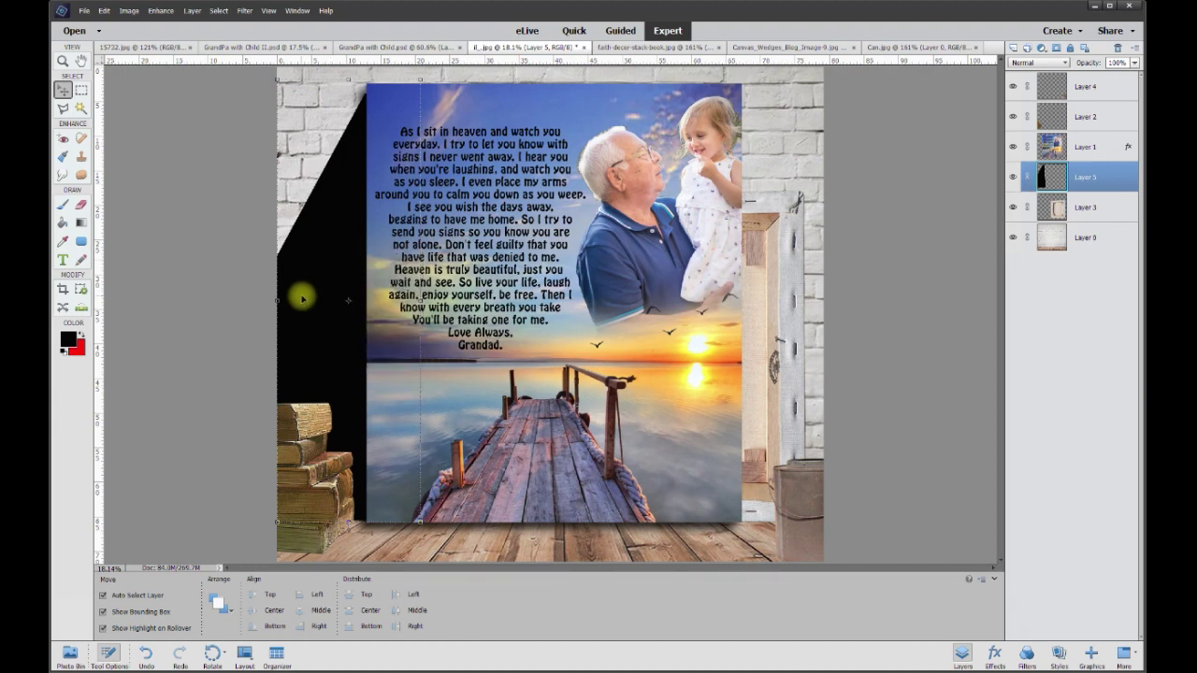
{"action": "left_click", "coordinate": [244, 16]}
{"action": "mouse_move", "coordinate": [351, 100]}
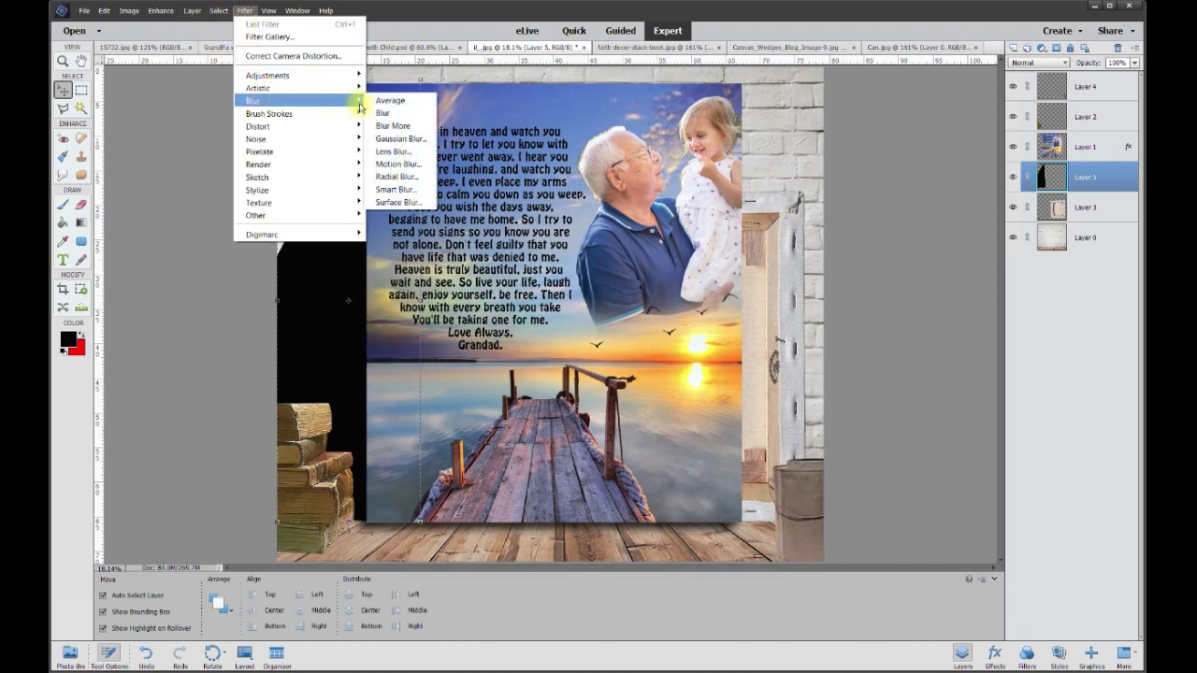
{"action": "left_click", "coordinate": [400, 139]}
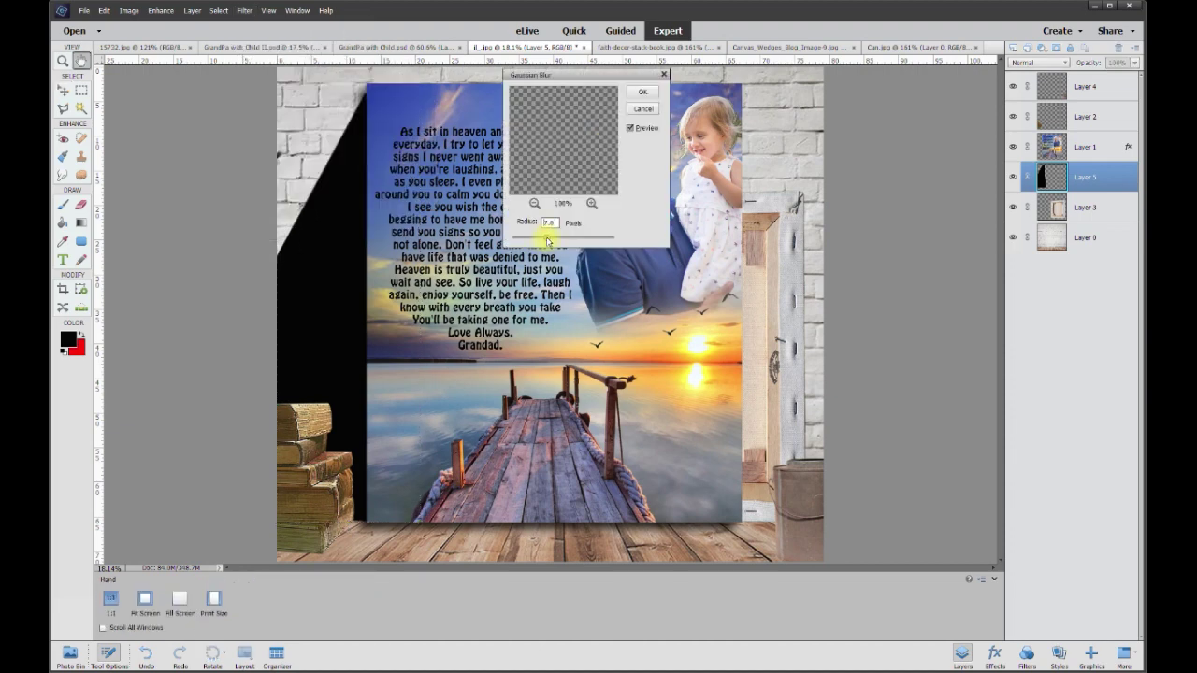
{"action": "left_click_drag", "start_coordinate": [573, 241], "coordinate": [578, 242]}
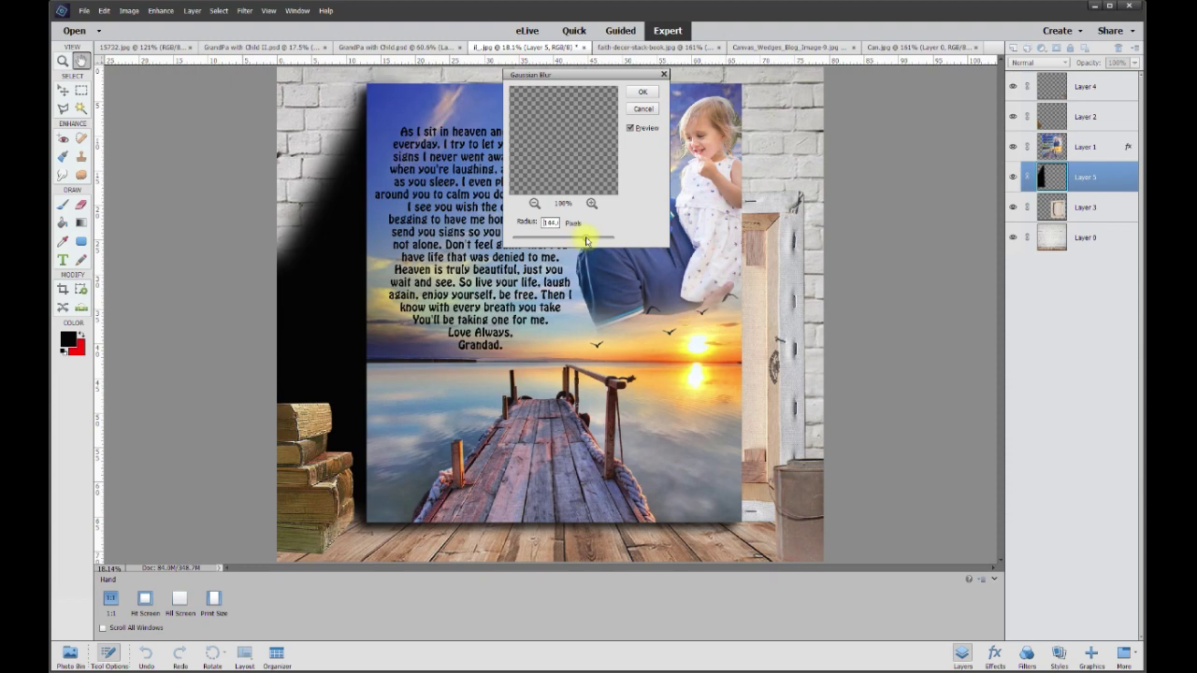
{"action": "left_click_drag", "start_coordinate": [585, 241], "coordinate": [573, 241]}
{"action": "key", "text": "Return"}
{"action": "key", "text": "v"}
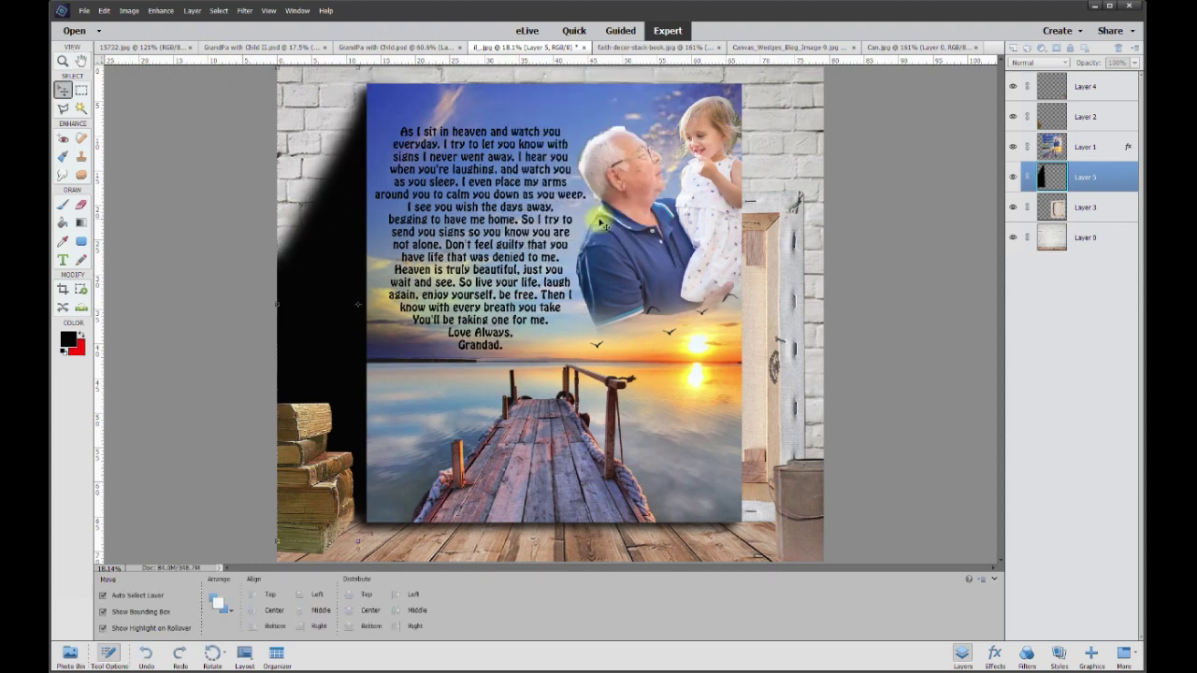
- Lower Layer 5's opacity to roughly 25% so the shadow is faint
{"action": "left_click", "coordinate": [140, 47]}
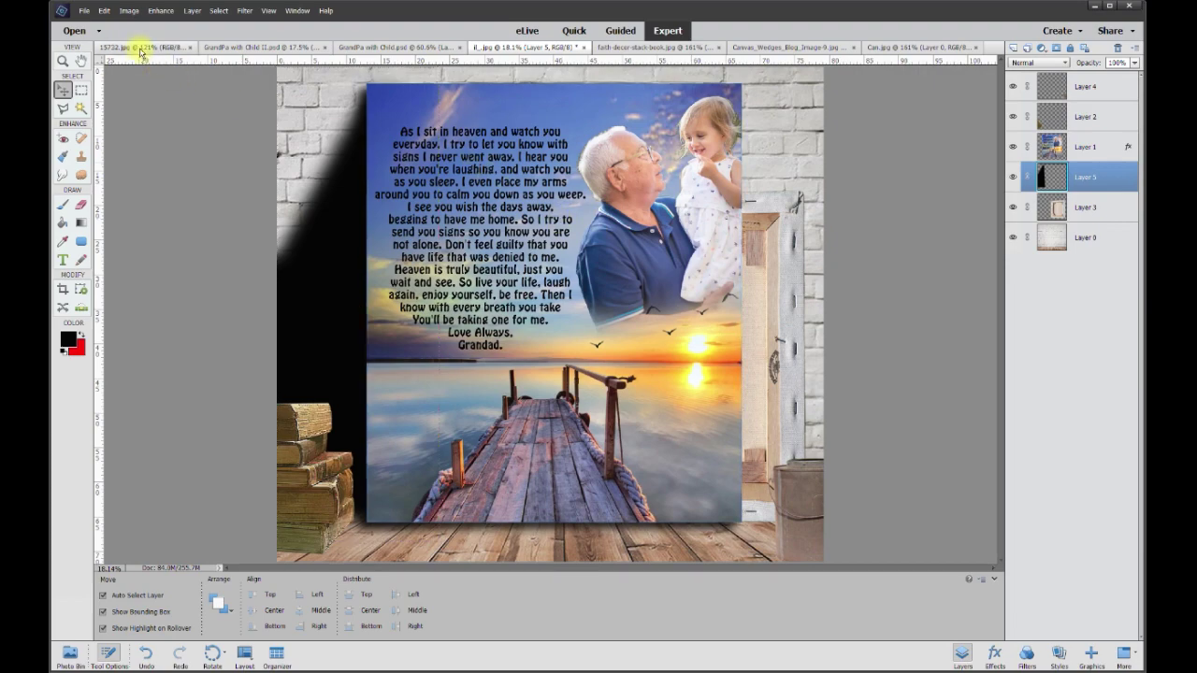
{"action": "left_click", "coordinate": [516, 47]}
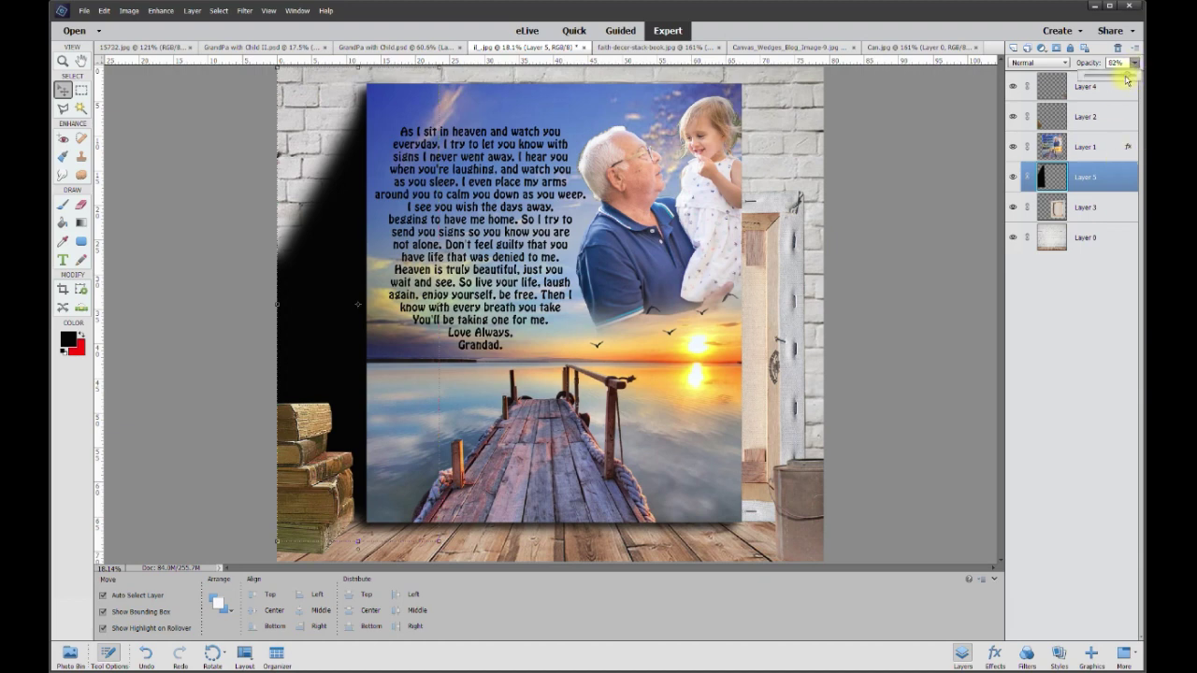
{"action": "left_click_drag", "start_coordinate": [1110, 78], "coordinate": [1110, 78]}
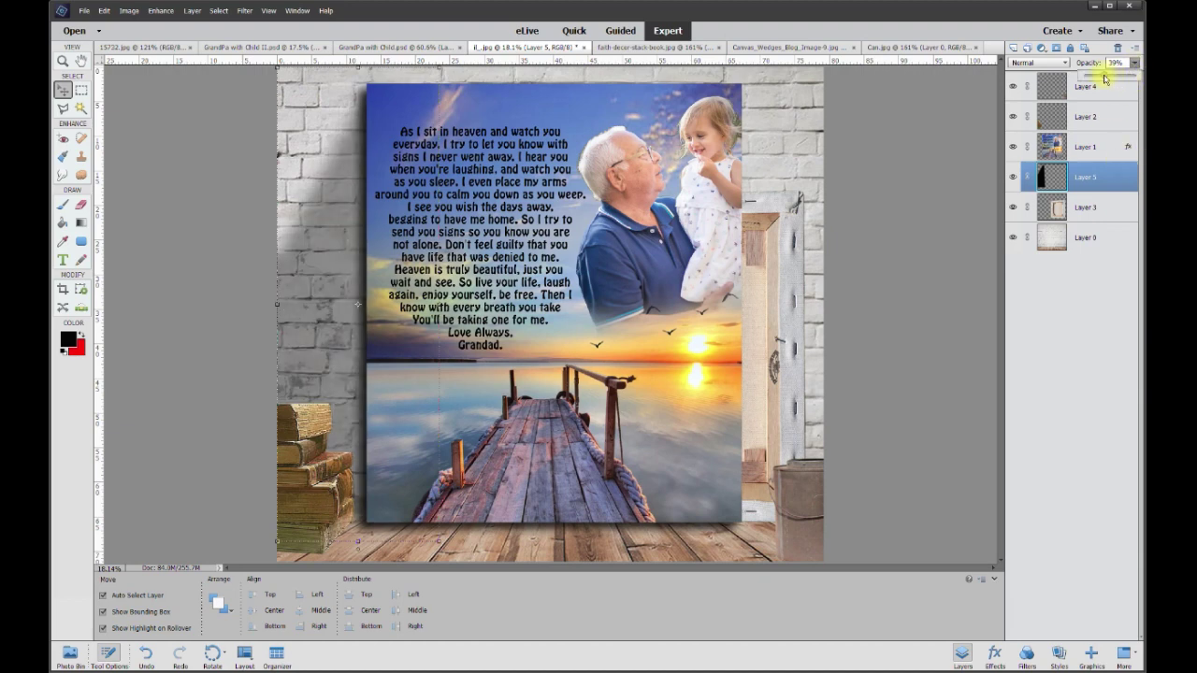
{"action": "left_click_drag", "start_coordinate": [1102, 79], "coordinate": [1098, 78]}
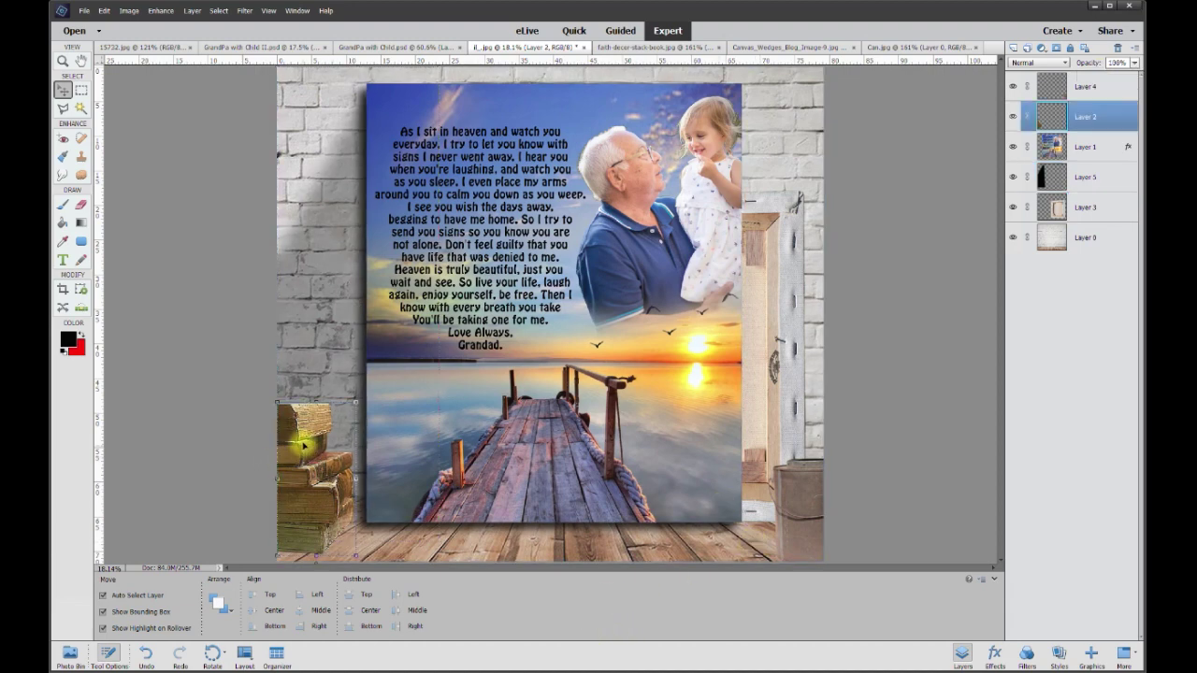
- Move the book stack slightly down and scale it up to about 105%
{"action": "left_click", "coordinate": [160, 11]}
{"action": "left_click", "coordinate": [250, 208]}
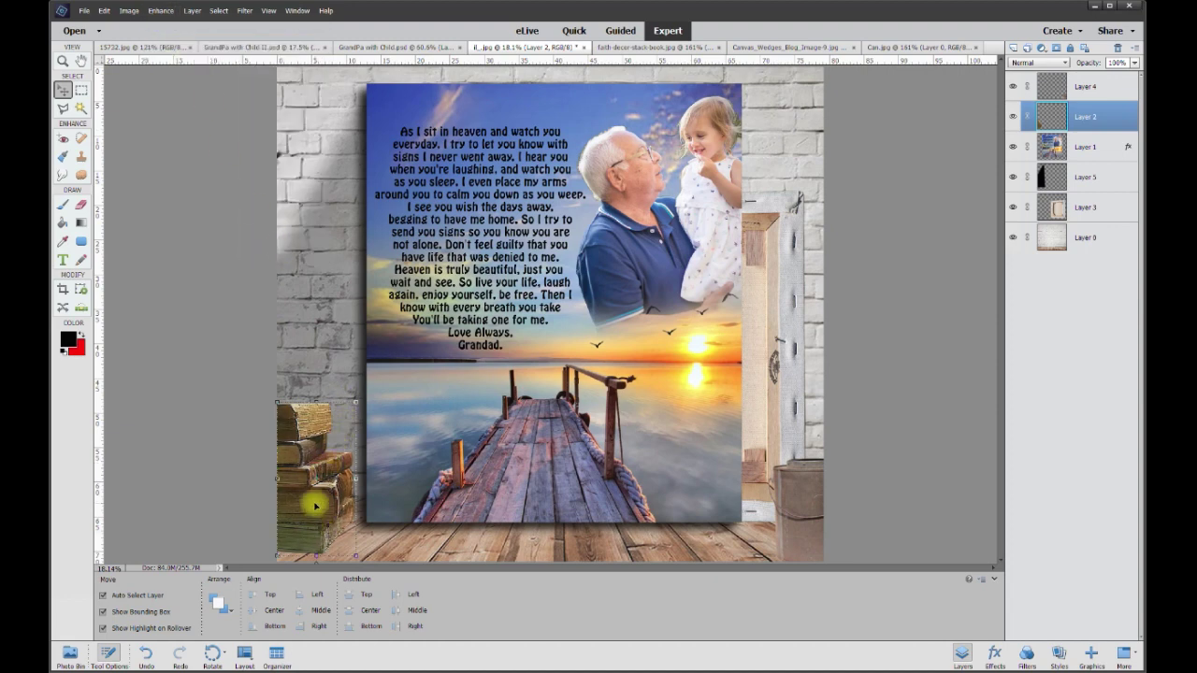
{"action": "left_click_drag", "start_coordinate": [315, 505], "coordinate": [315, 516]}
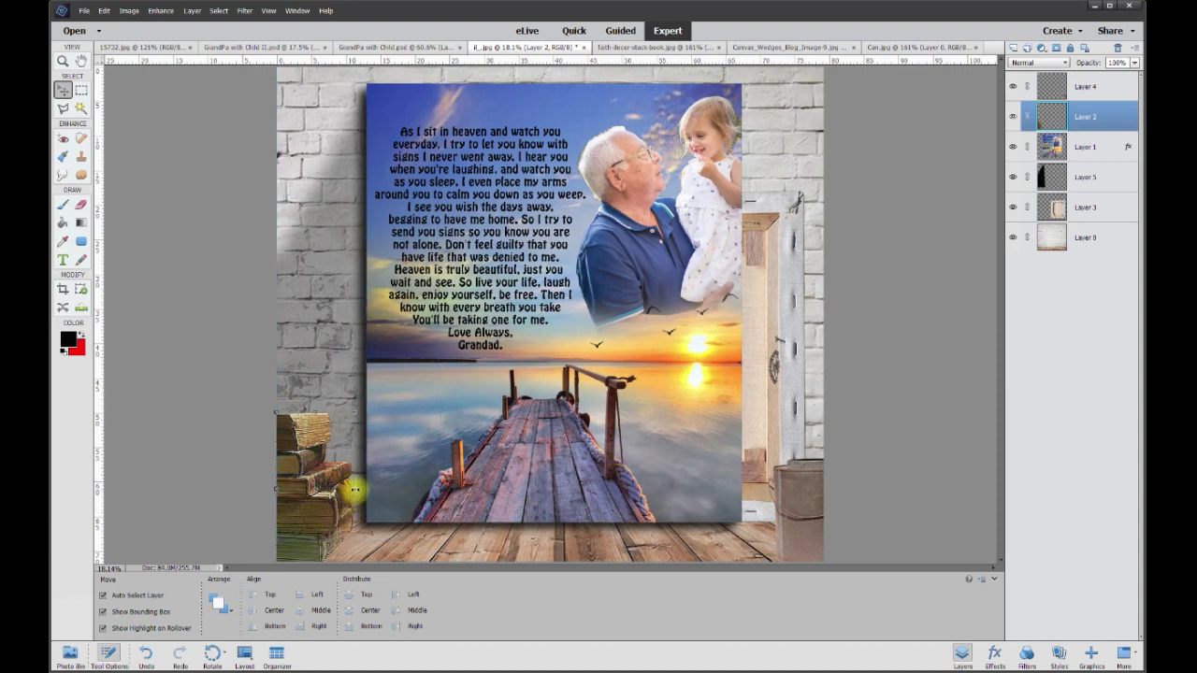
{"action": "left_click_drag", "start_coordinate": [357, 492], "coordinate": [360, 489]}
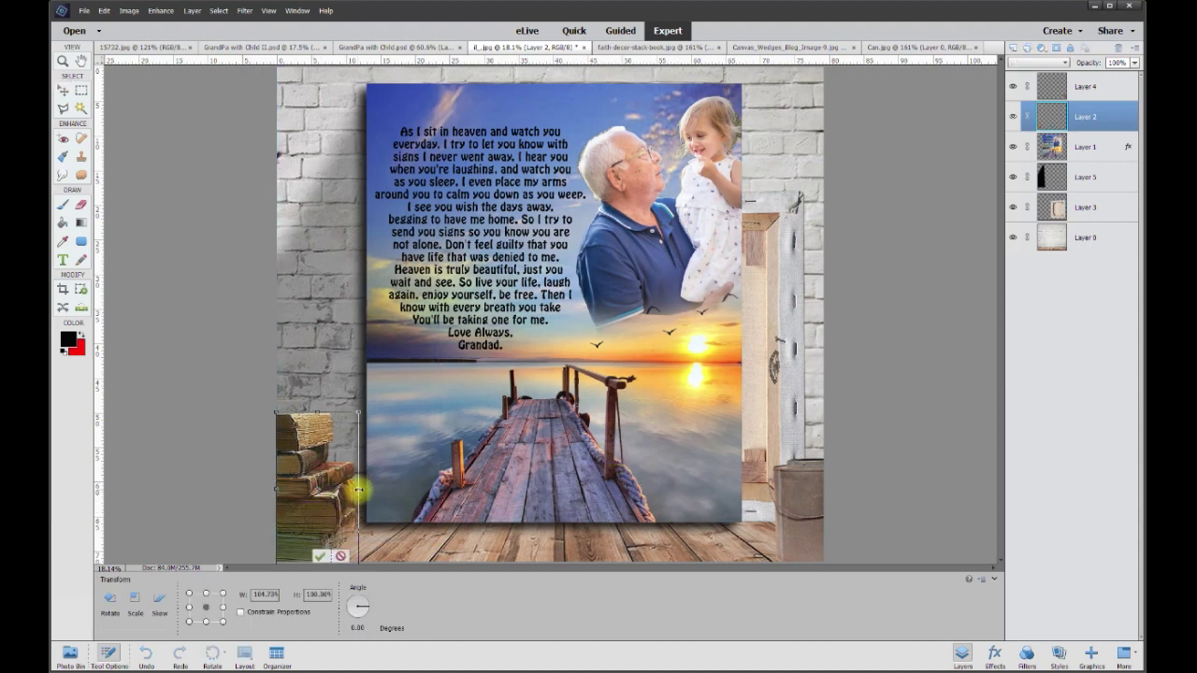
{"action": "left_click", "coordinate": [321, 557]}
{"action": "left_click", "coordinate": [217, 425]}
{"action": "scroll", "coordinate": [217, 425], "scroll_direction": "down", "scroll_amount": 1}
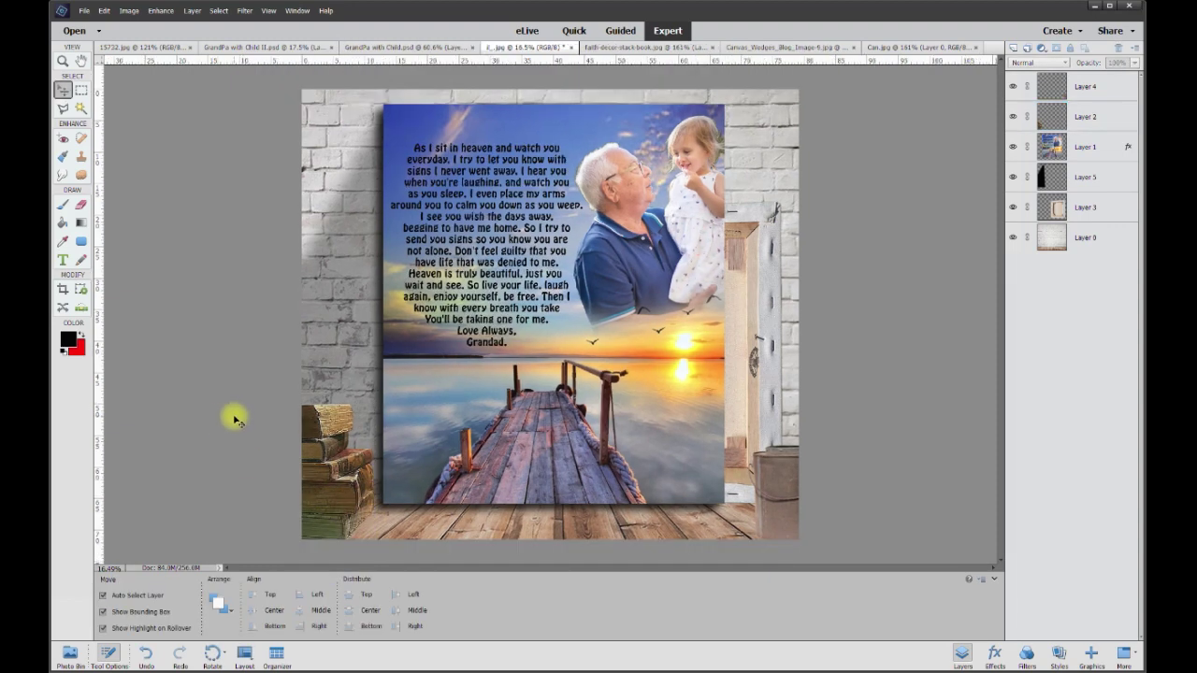
{"action": "left_click", "coordinate": [165, 49]}
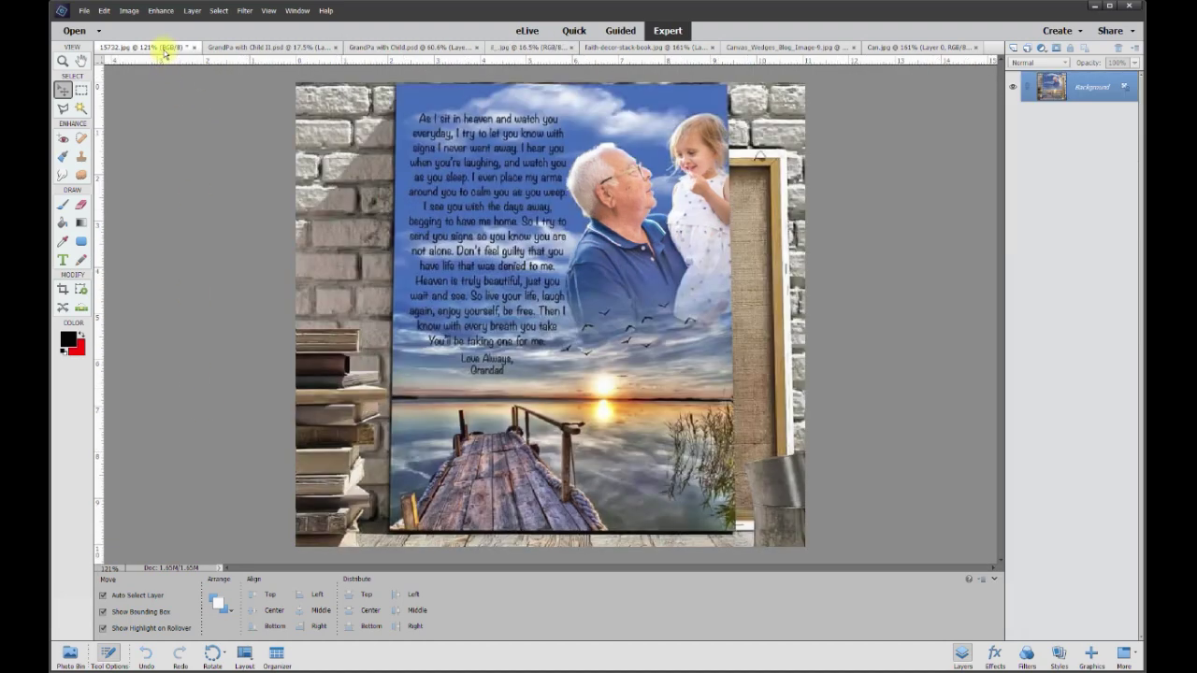
{"action": "left_click", "coordinate": [516, 47]}
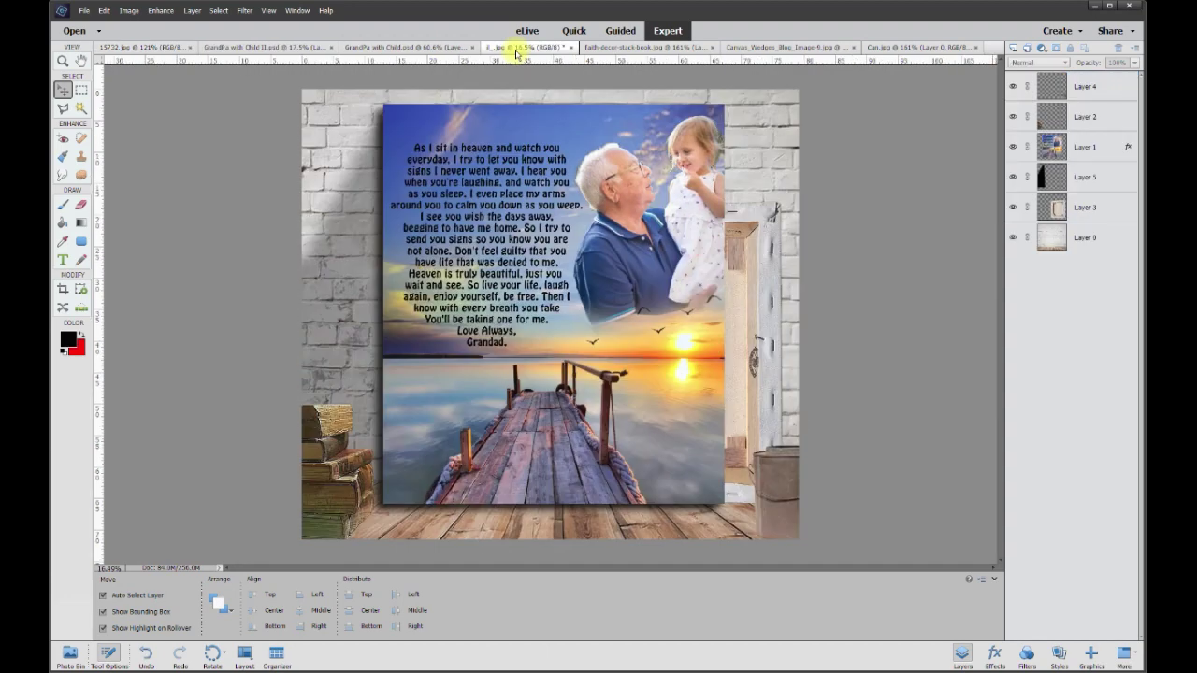